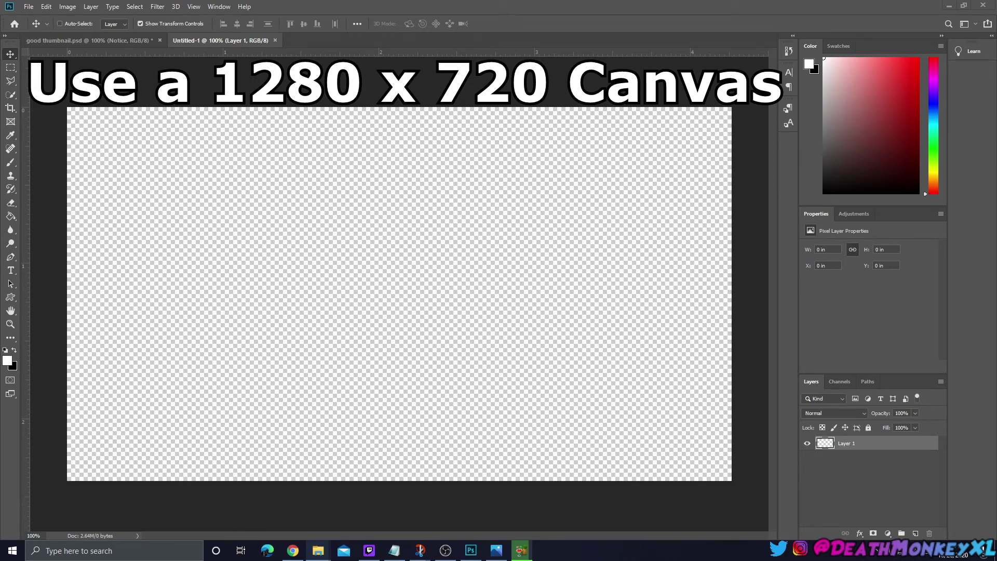
Step: Place the Takami.Minatsuki.full.579652 image so that it fills the whole canvas, and commit the placement
key(ctrl+t)
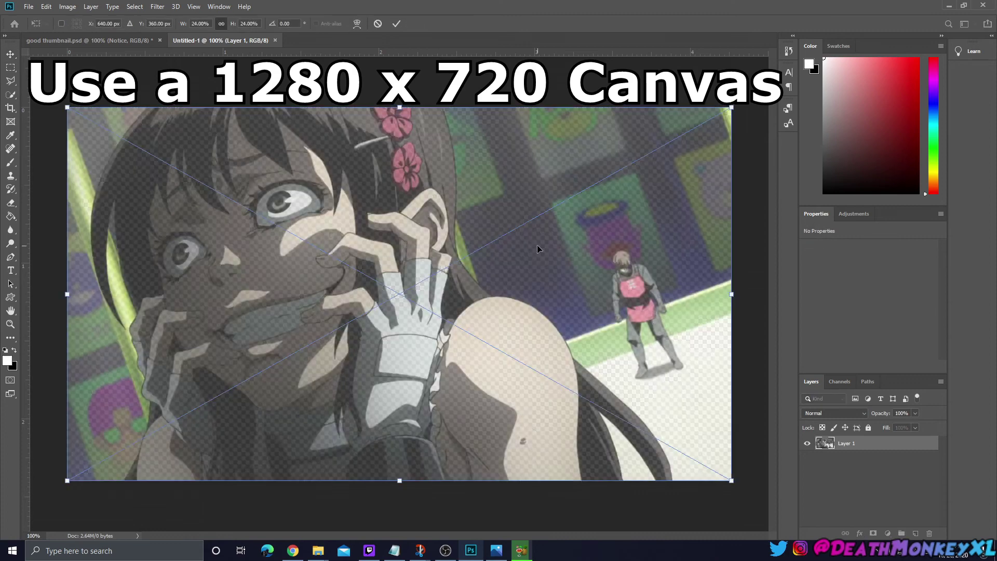
click(397, 24)
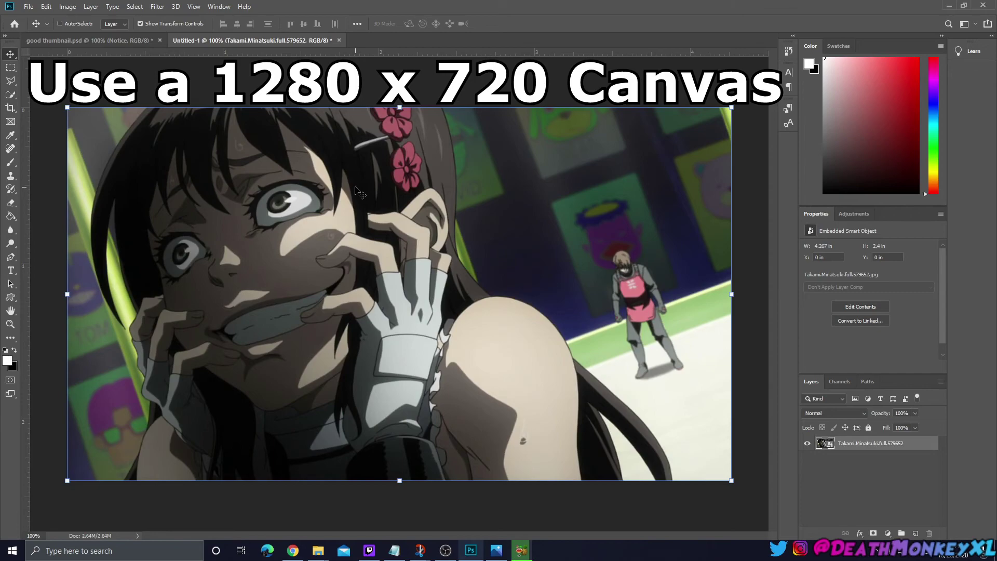
Step: Select the entire dark-haired girl, including her hair, face, hands and shoulder, with the Quick Selection tool
click(13, 94)
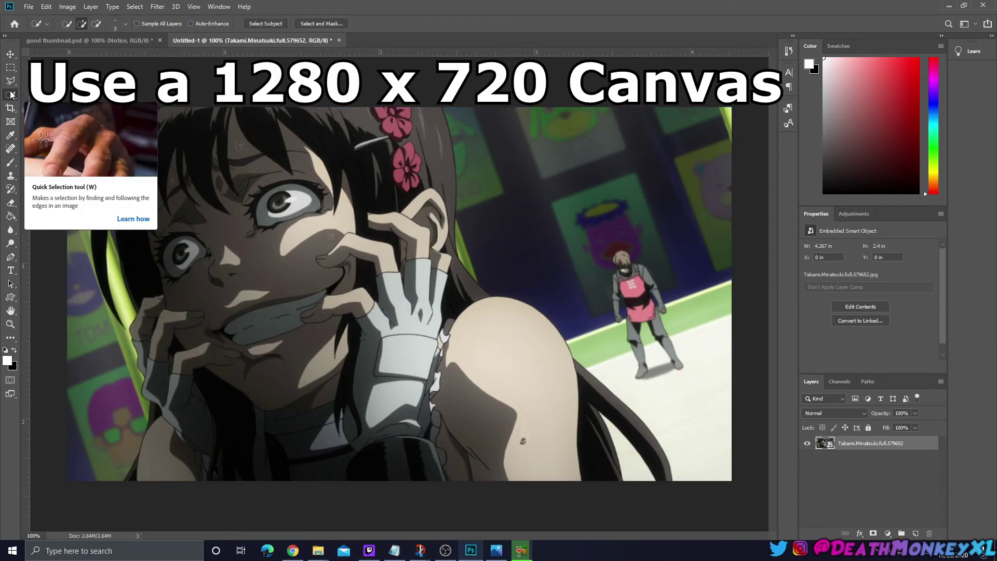
mouse_move(185, 162)
mouse_down()
mouse_move(135, 249)
mouse_move(312, 322)
mouse_move(415, 311)
mouse_move(460, 337)
mouse_move(542, 316)
mouse_move(556, 343)
mouse_move(546, 353)
mouse_move(597, 447)
mouse_move(449, 424)
mouse_move(166, 441)
mouse_move(153, 475)
mouse_move(138, 479)
mouse_move(129, 462)
mouse_move(154, 411)
mouse_up()
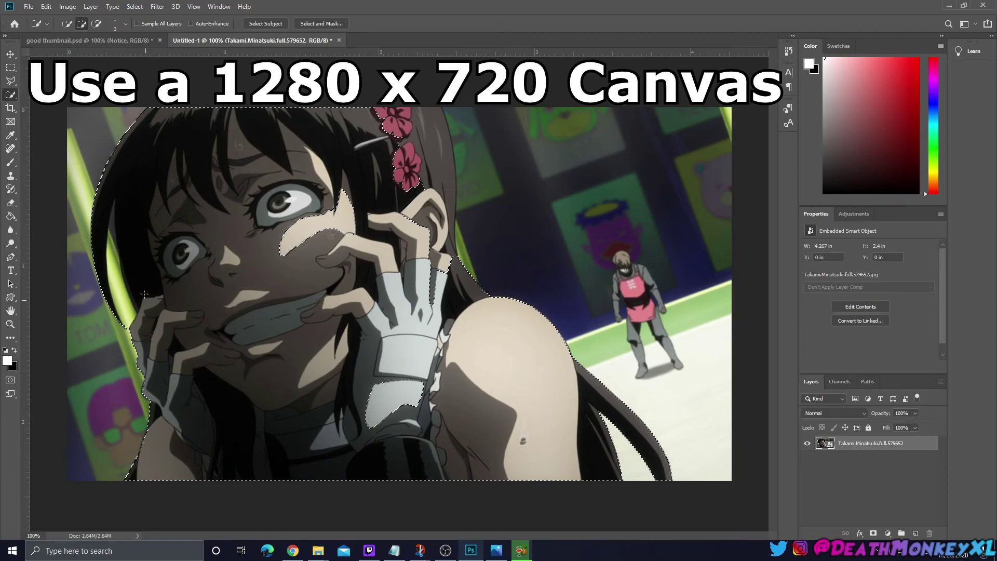
mouse_move(261, 119)
mouse_down()
mouse_move(402, 130)
mouse_move(413, 111)
mouse_move(429, 172)
mouse_up()
click(392, 405)
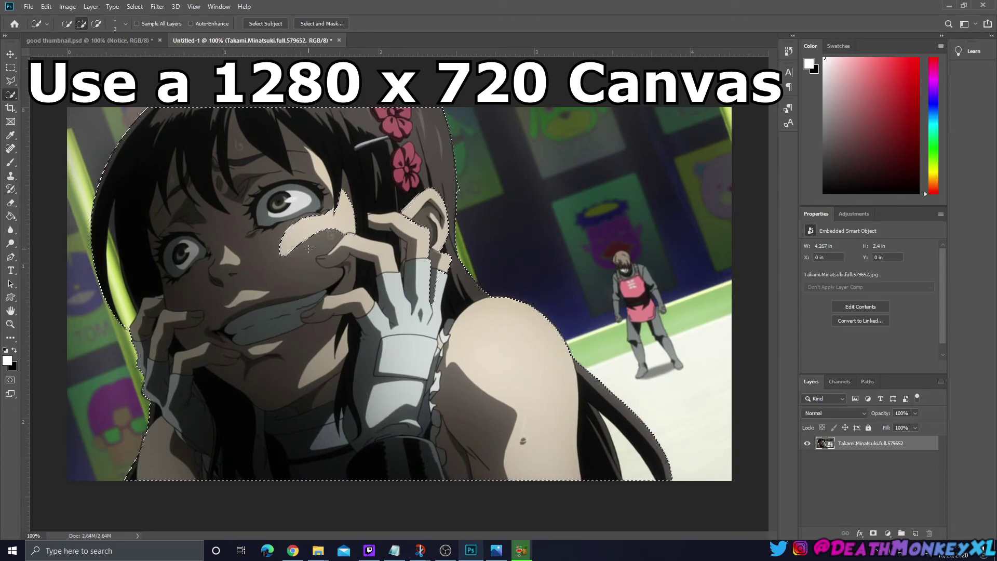
drag(309, 248, 319, 211)
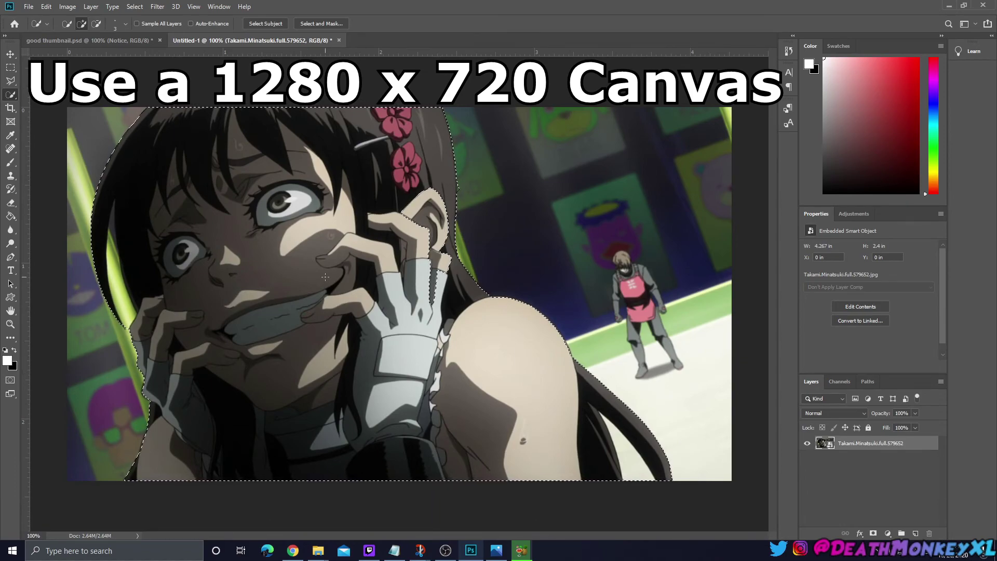
Step: Rasterize the image layer and copy the selected girl to a new layer
right_click(860, 449)
click(886, 186)
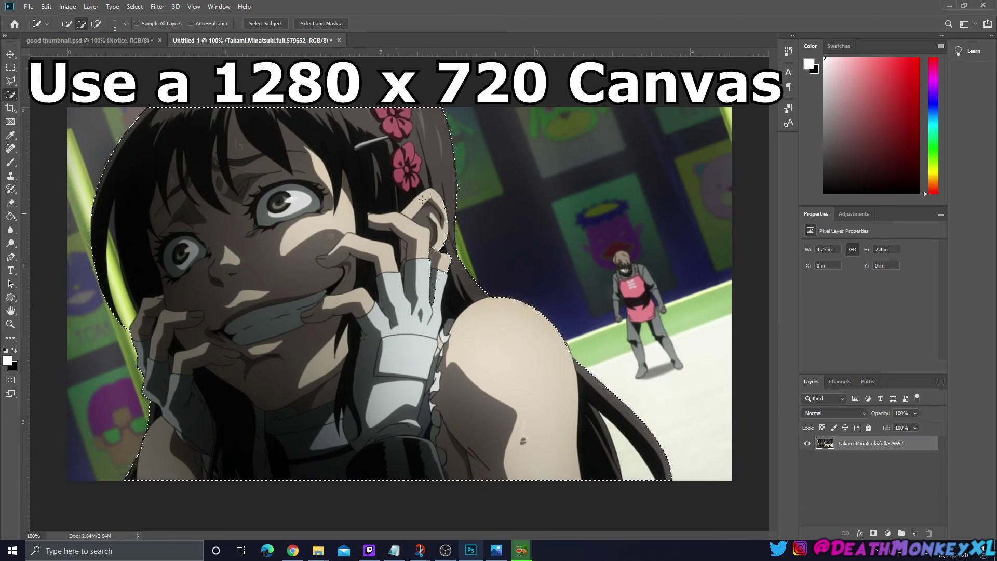
click(431, 261)
key(ctrl+j)
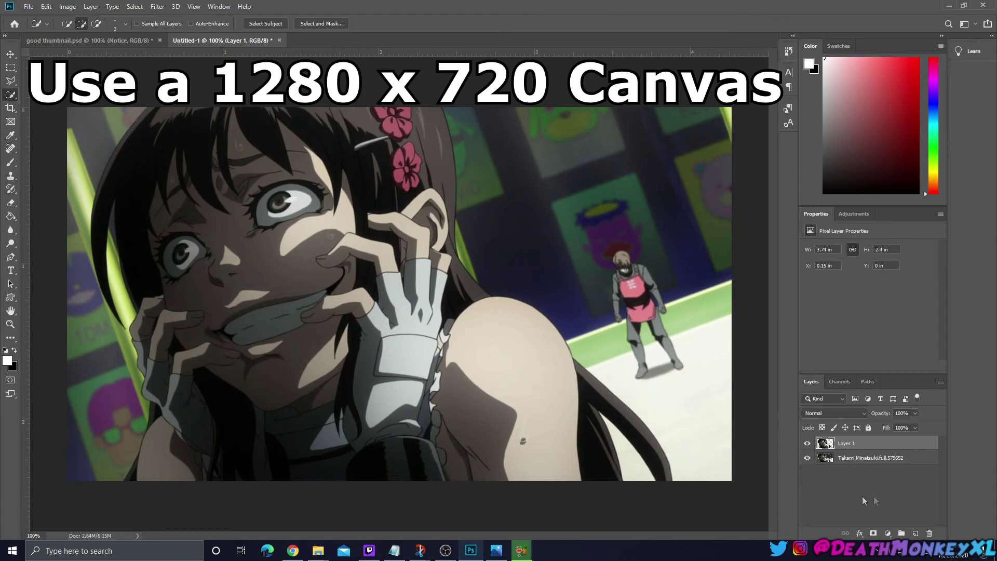
Step: Hide the original image layer and move the girl cutout about 0.5 in to the right
click(808, 458)
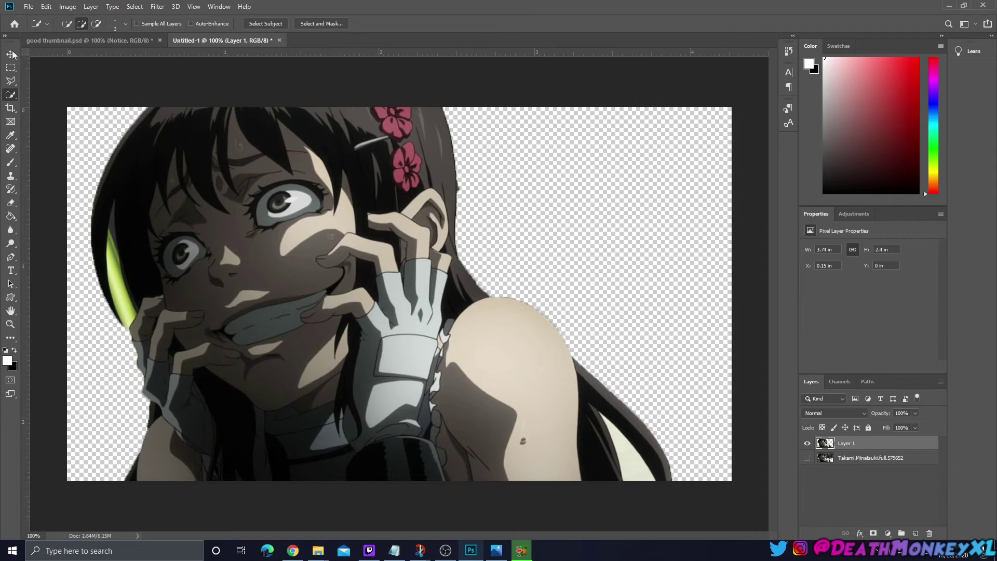
key(v)
drag(196, 206, 275, 207)
Step: Select the leftover green background patch between the girl's curved hair strand and her face, and delete it
scroll(287, 243, up, 2)
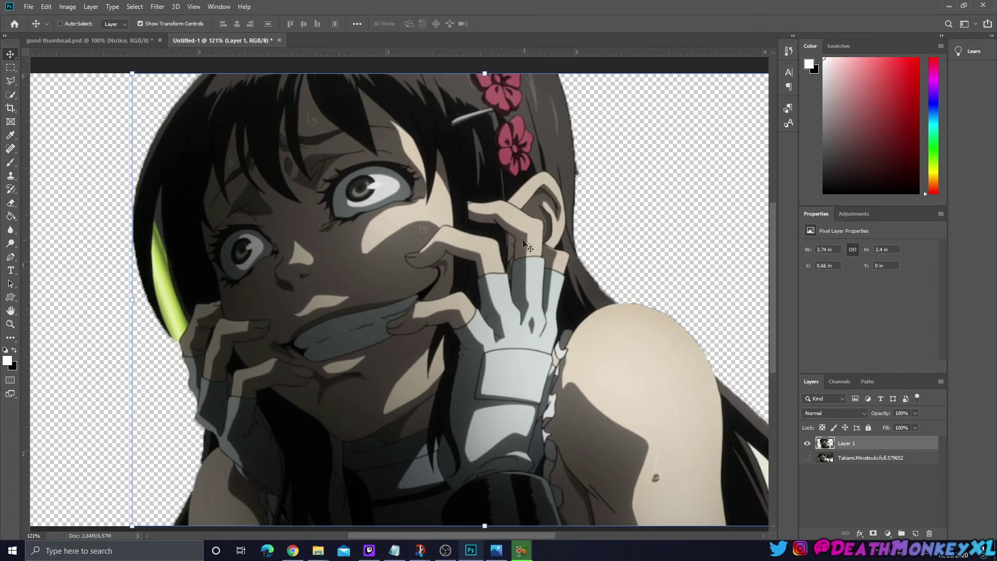
click(17, 94)
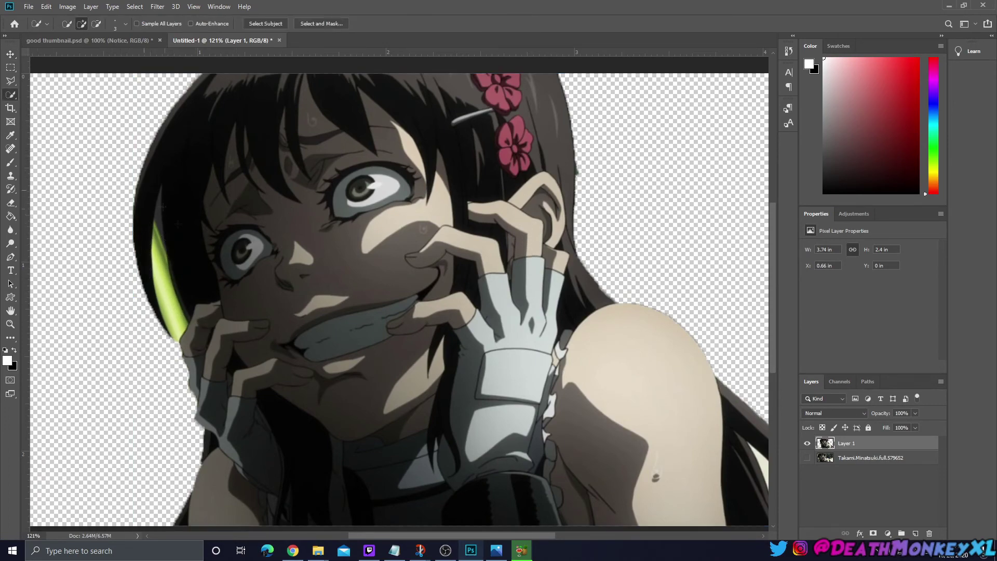
drag(177, 312, 161, 279)
key(Delete)
Step: Select the grey sliver above the gap between the curved strand and the rest of the hair, and delete it
scroll(162, 279, up, 2)
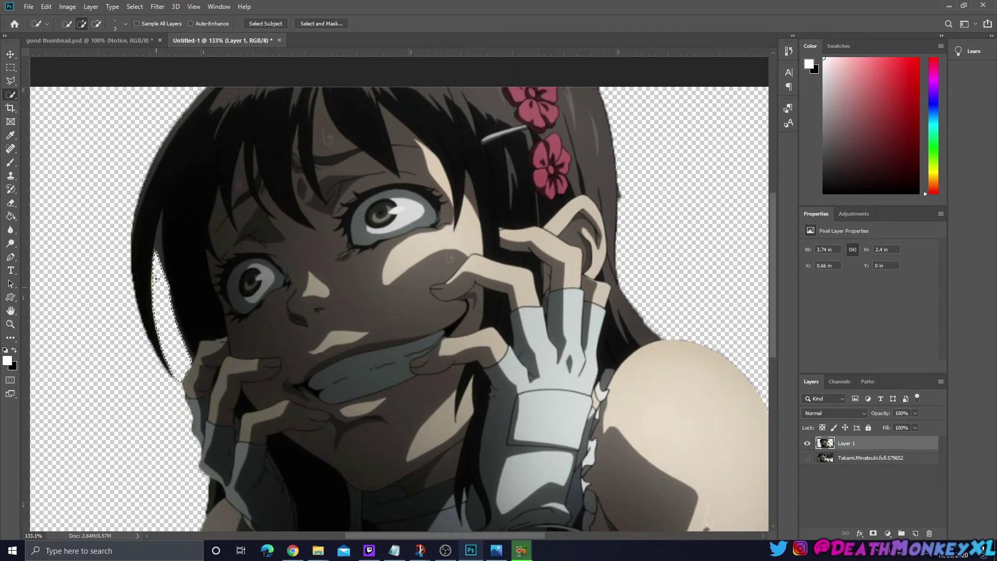
scroll(156, 275, up, 1)
scroll(157, 283, up, 3)
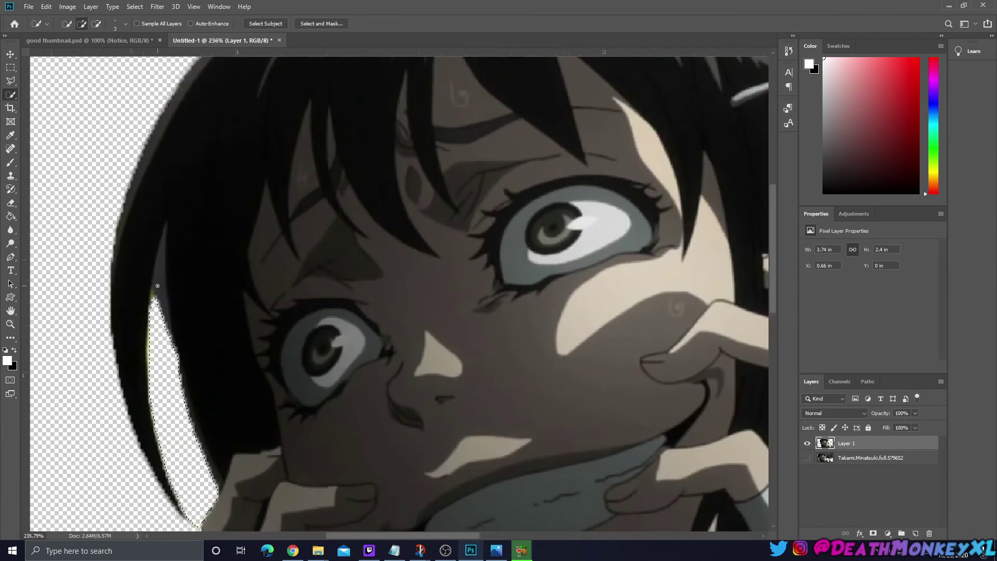
drag(158, 285, 171, 363)
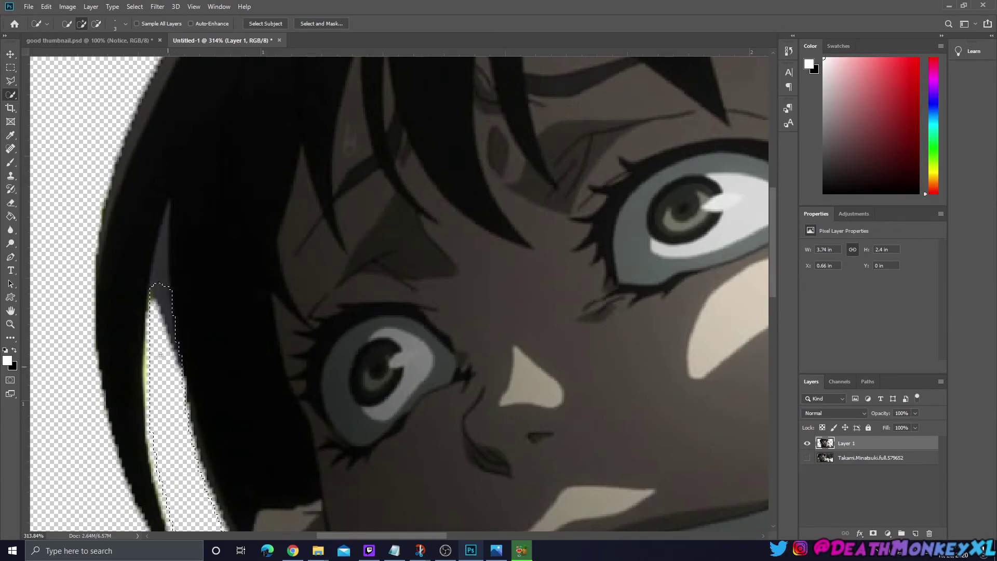
drag(155, 287, 169, 206)
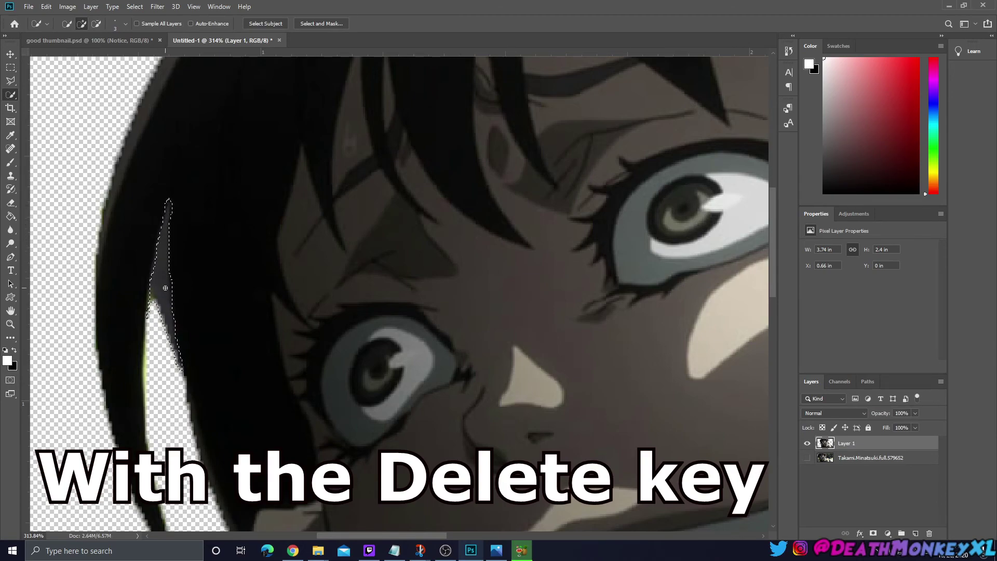
key(Delete)
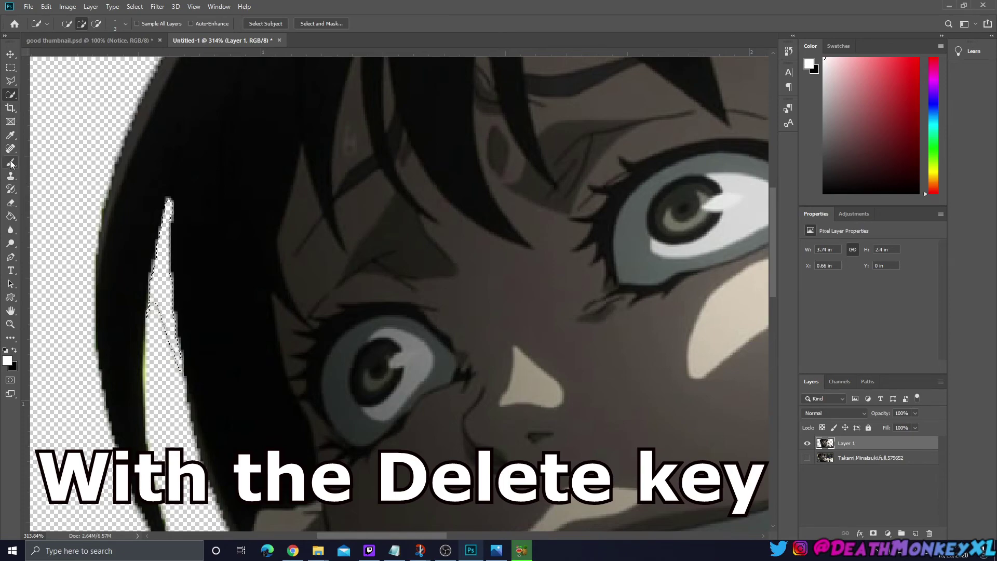
Step: Deselect the area and erase the green fringe along the edges of the hair gap with a 4 px eraser
click(11, 203)
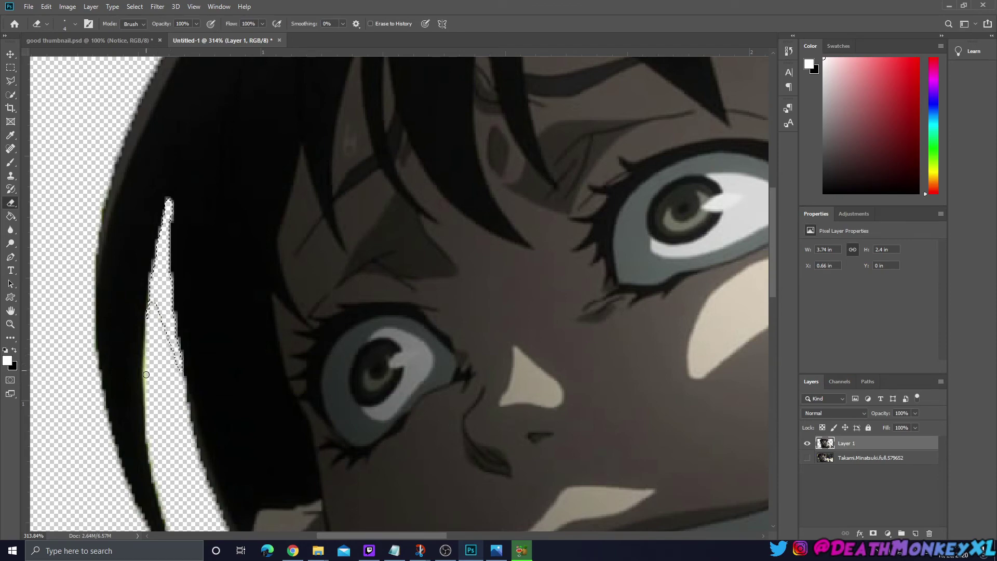
right_click(155, 346)
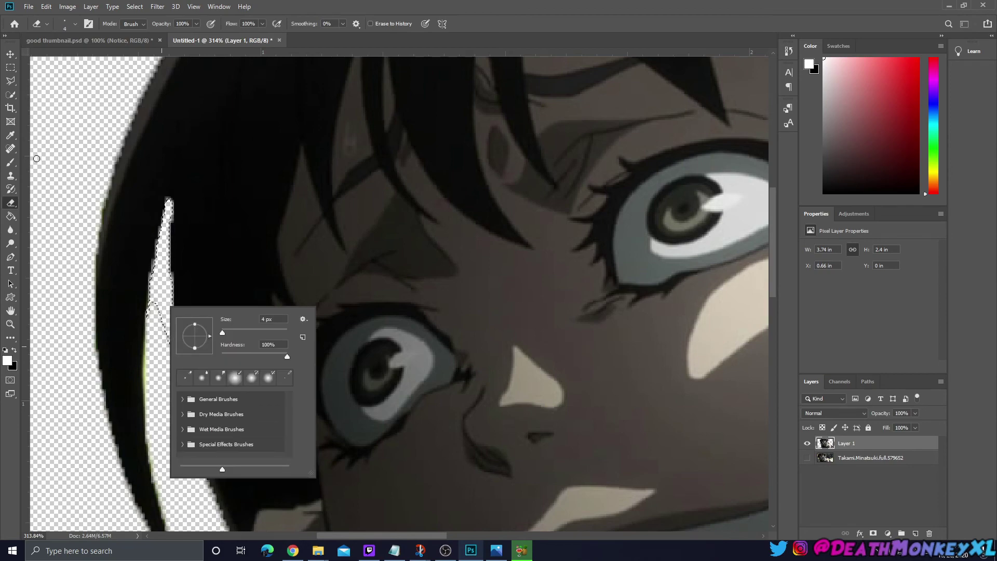
click(11, 95)
right_click(161, 300)
click(177, 306)
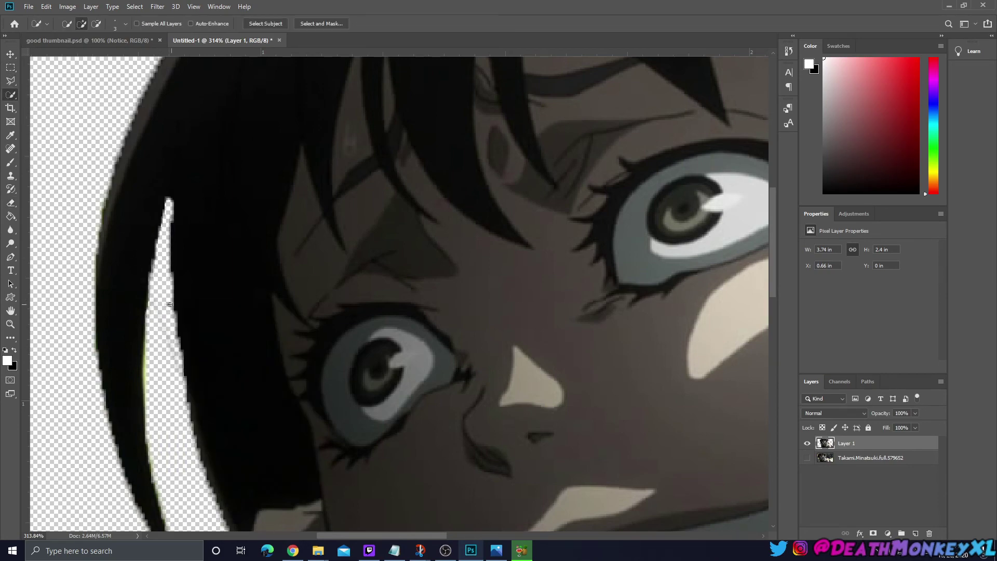
click(9, 204)
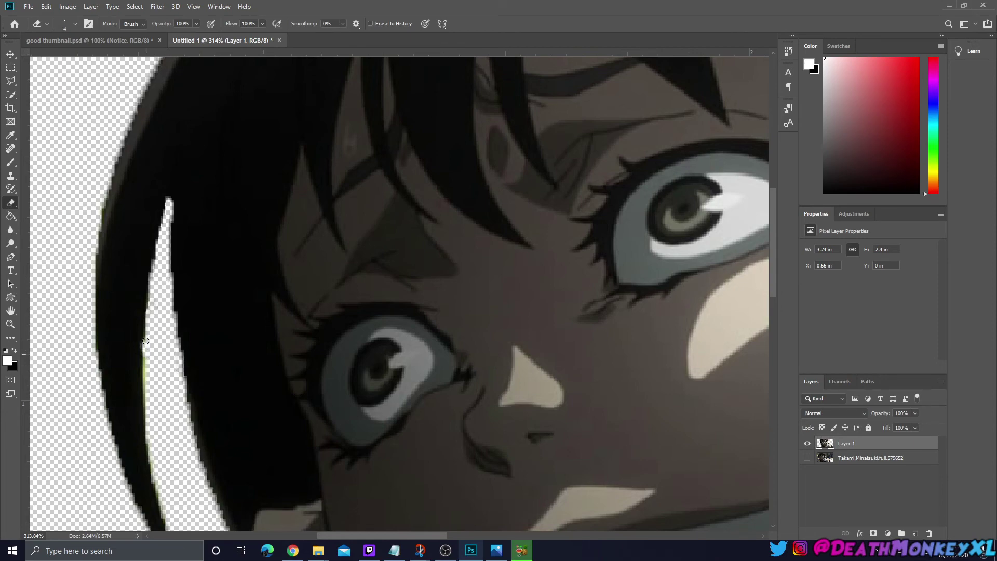
drag(164, 348, 183, 352)
Step: Erase the small stray green bump on the outer edge of the hair beside the ear
scroll(172, 358, down, 5)
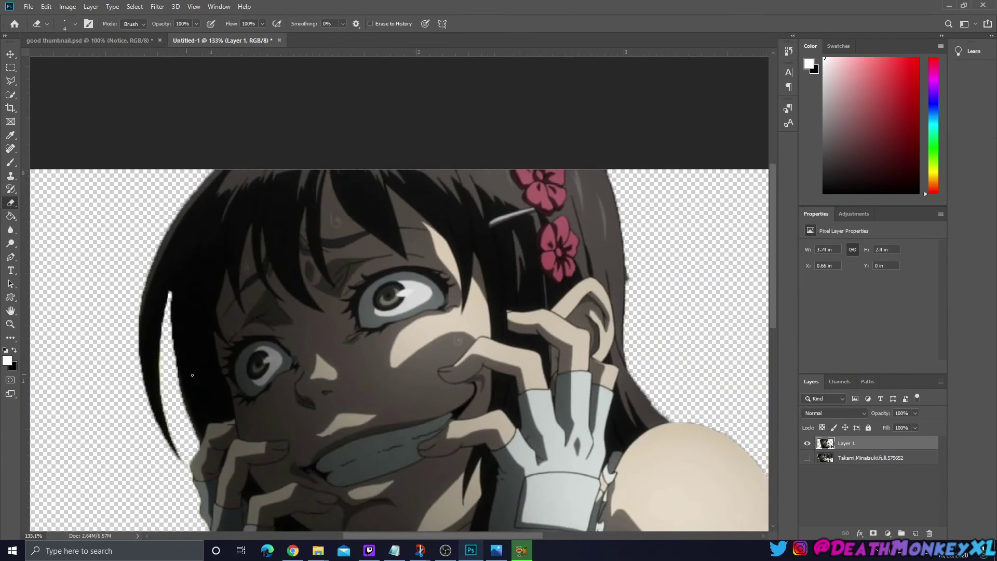
scroll(618, 340, up, 5)
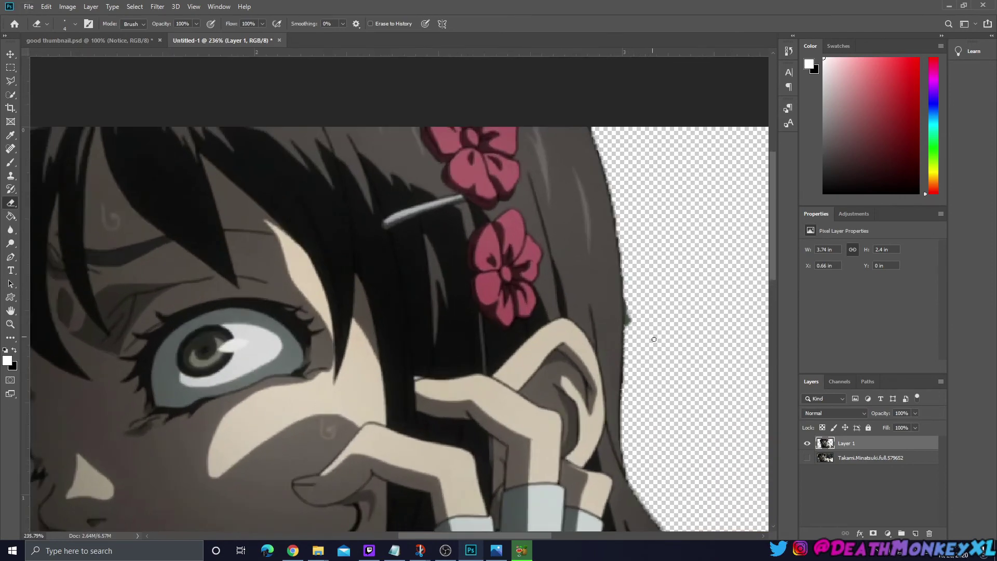
scroll(618, 343, up, 1)
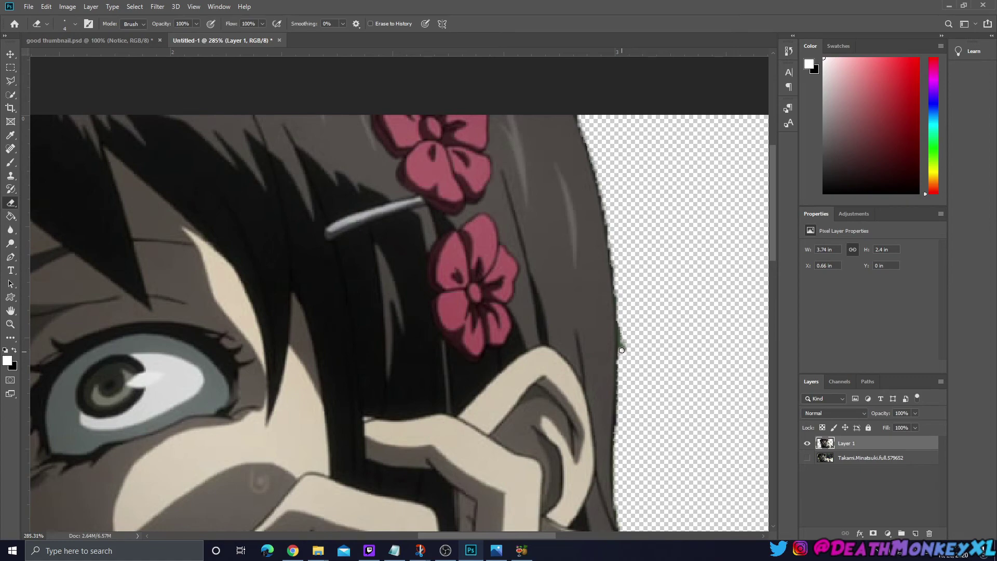
drag(621, 329, 628, 355)
Step: Quick-select the pale background patch between the hair strands behind the shoulder, delete it, and clear the selection
key(ctrl+1)
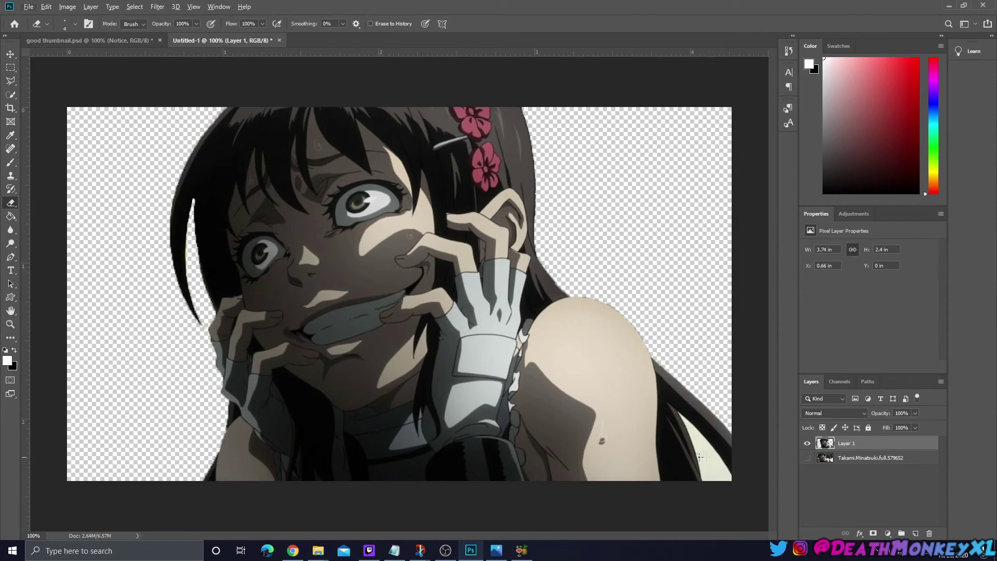
click(10, 95)
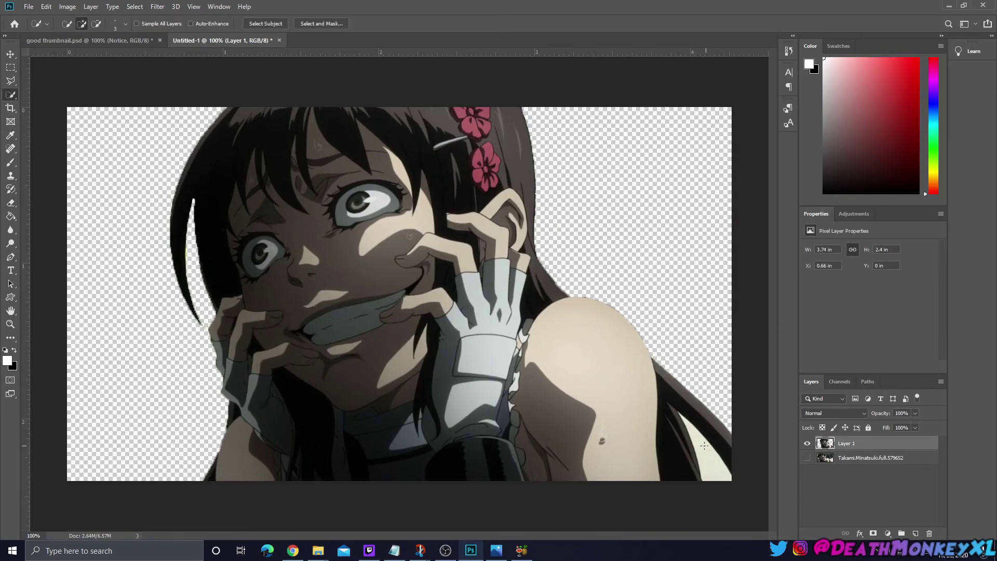
click(694, 435)
right_click(680, 426)
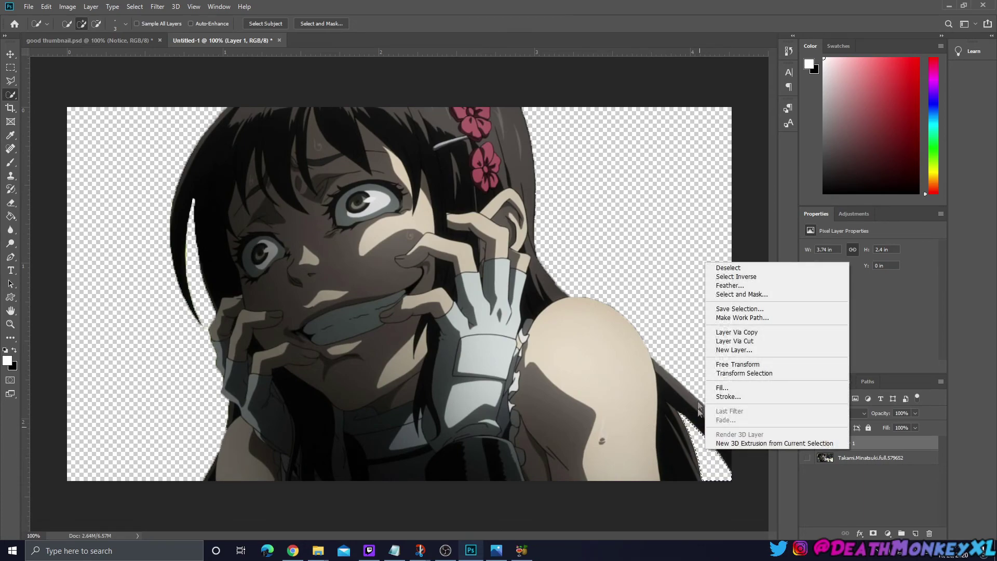
click(733, 268)
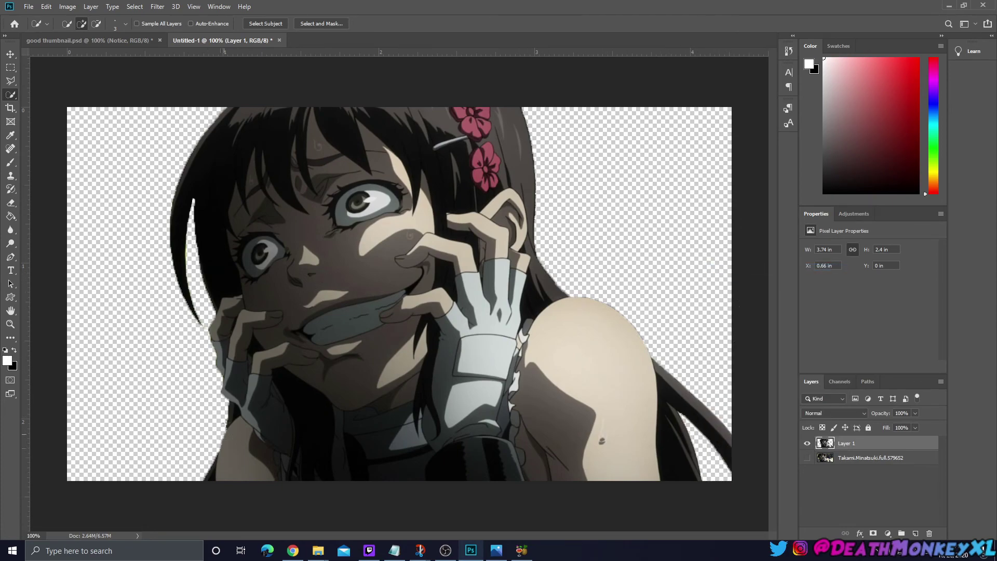
Step: Move the girl cutout about 1 in farther right, leaving the left part of the canvas empty
click(11, 53)
drag(287, 229, 441, 225)
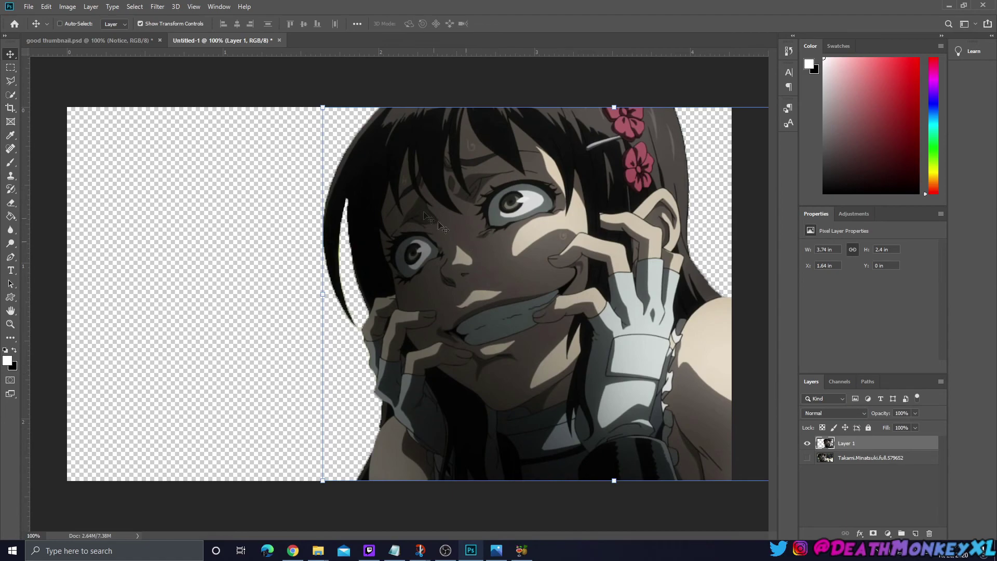
drag(326, 117, 178, 23)
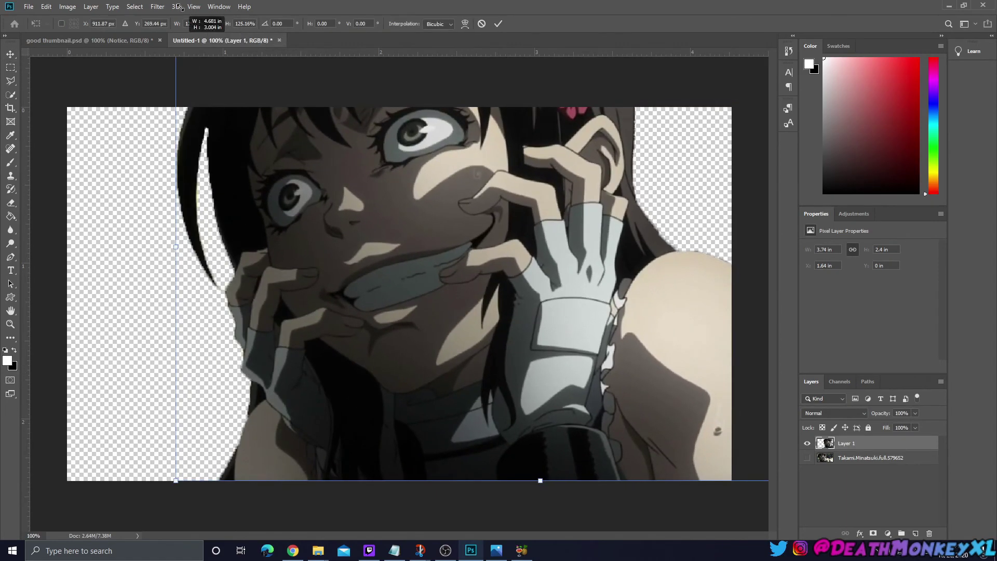
drag(306, 184, 407, 272)
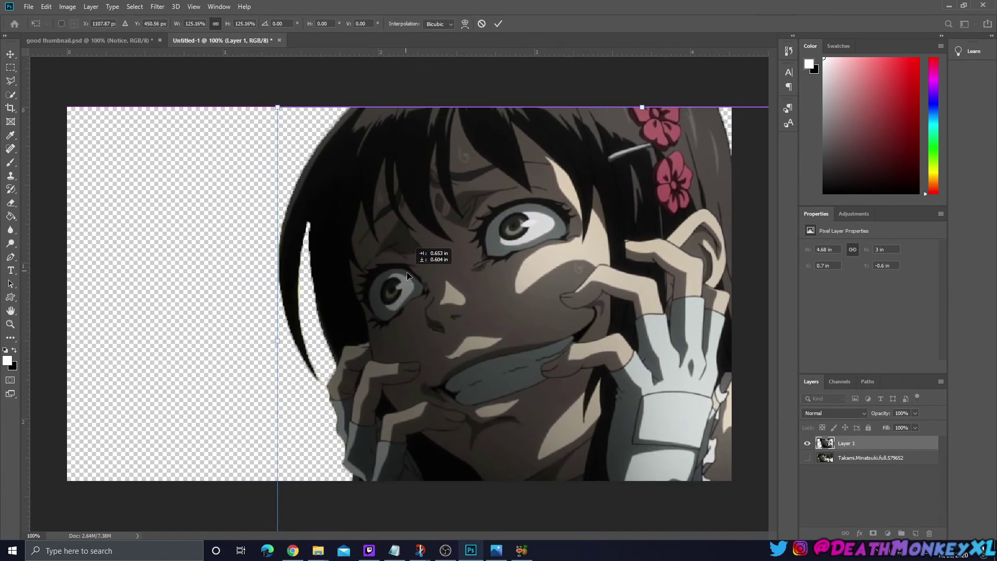
click(482, 23)
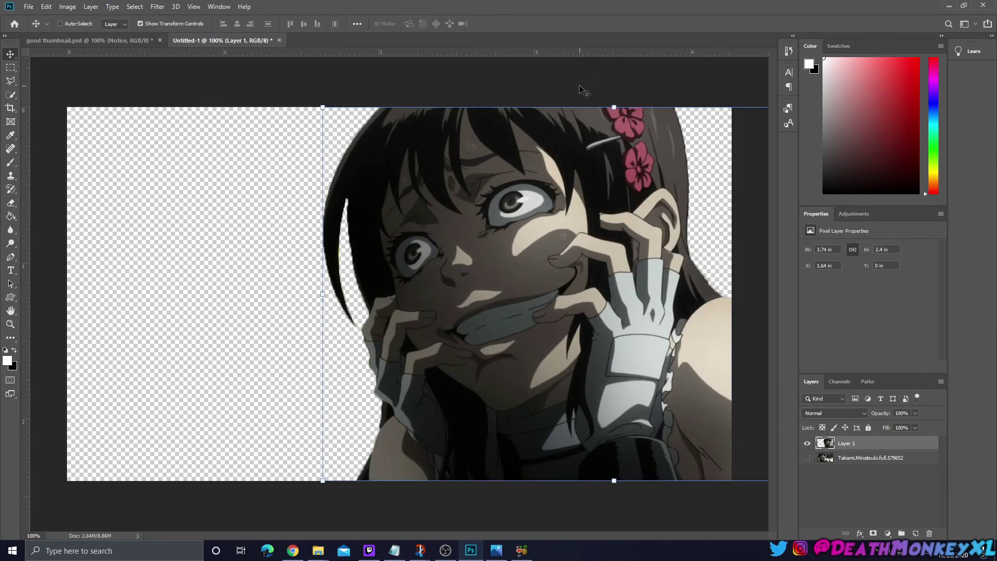
Step: Open the blending options of the girl cutout's layer and enable the Outer Glow effect
right_click(855, 446)
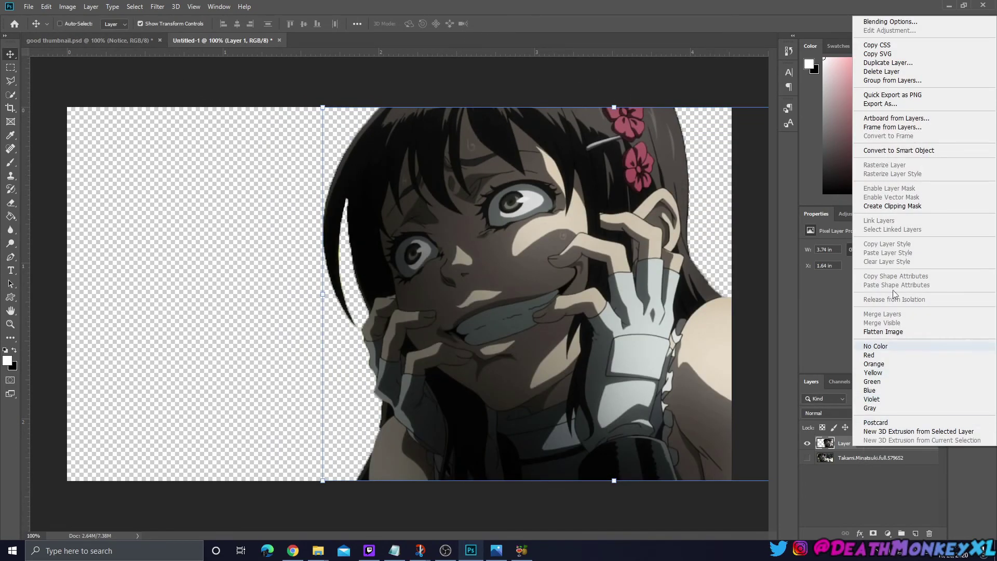
click(902, 21)
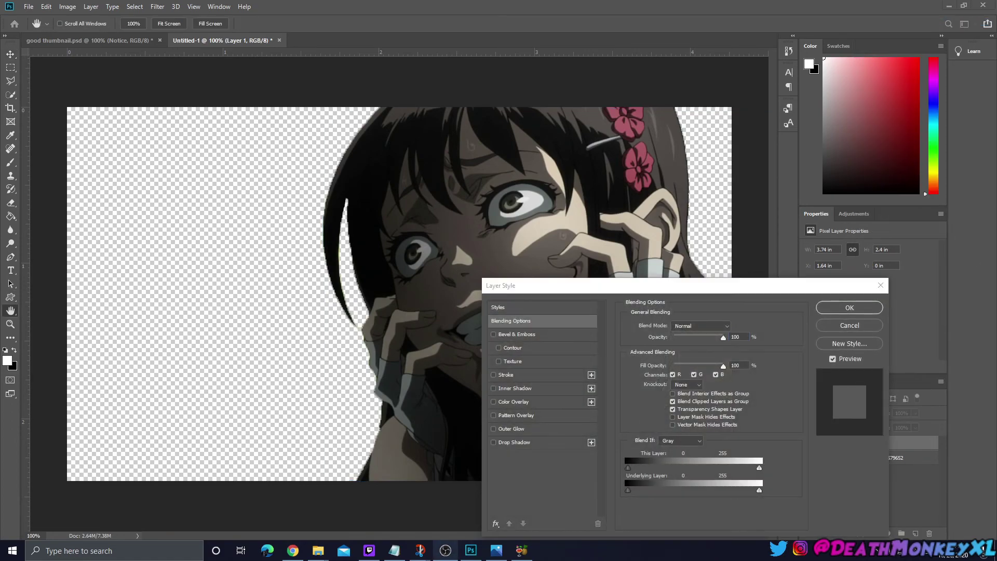
drag(636, 288, 713, 129)
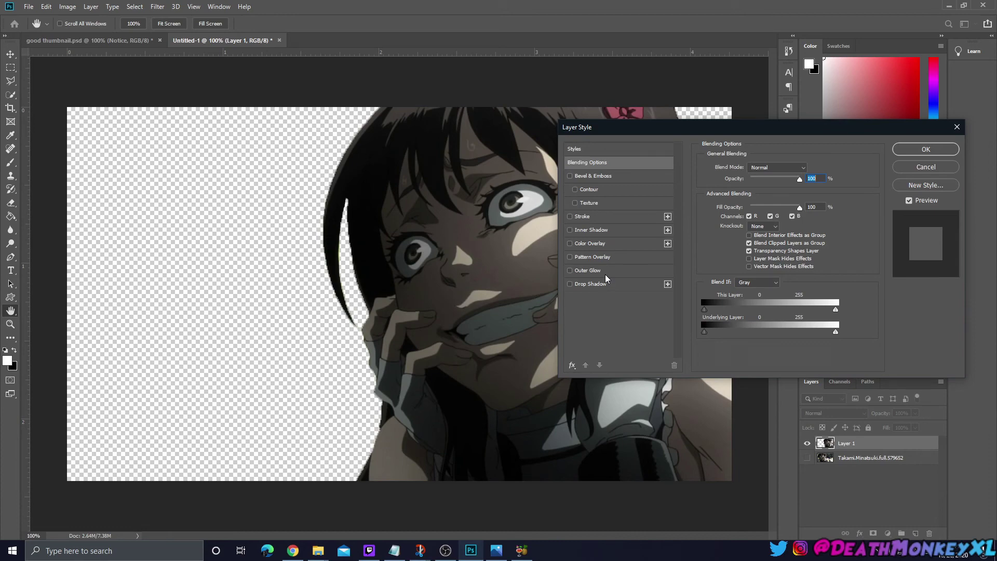
click(570, 271)
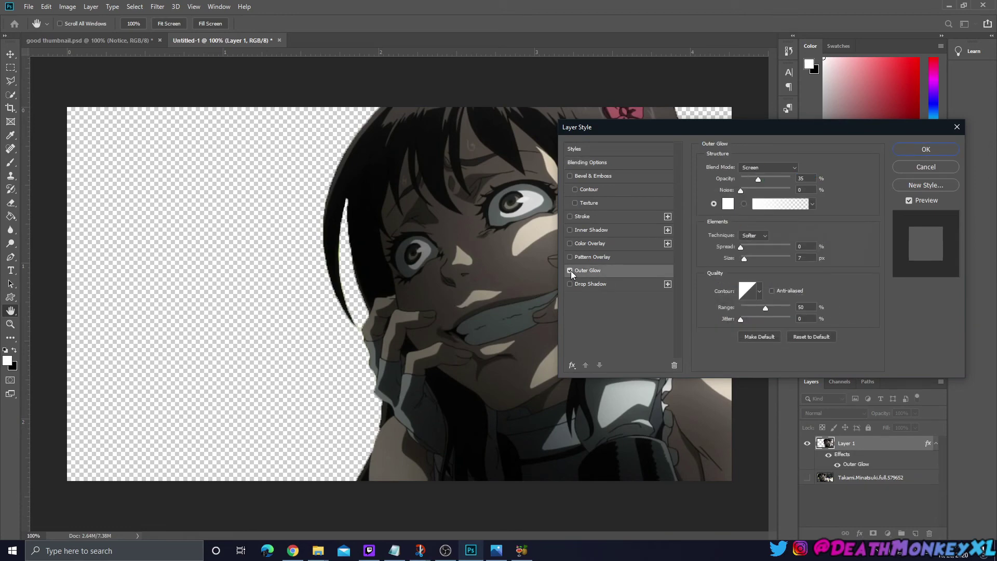
Step: Turn off the Outer Glow effect on the girl cutout's layer and close its layer style settings
click(570, 270)
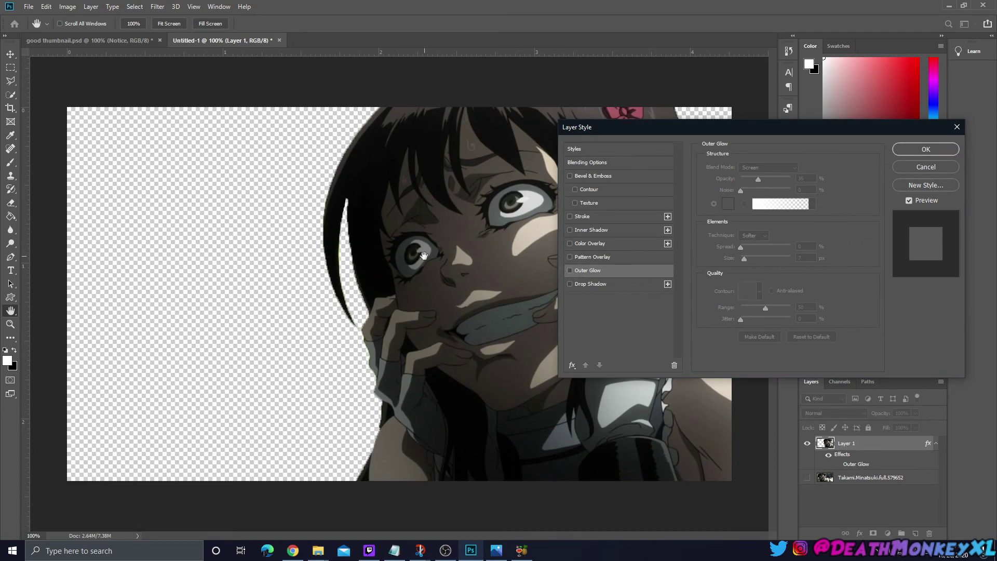
click(957, 126)
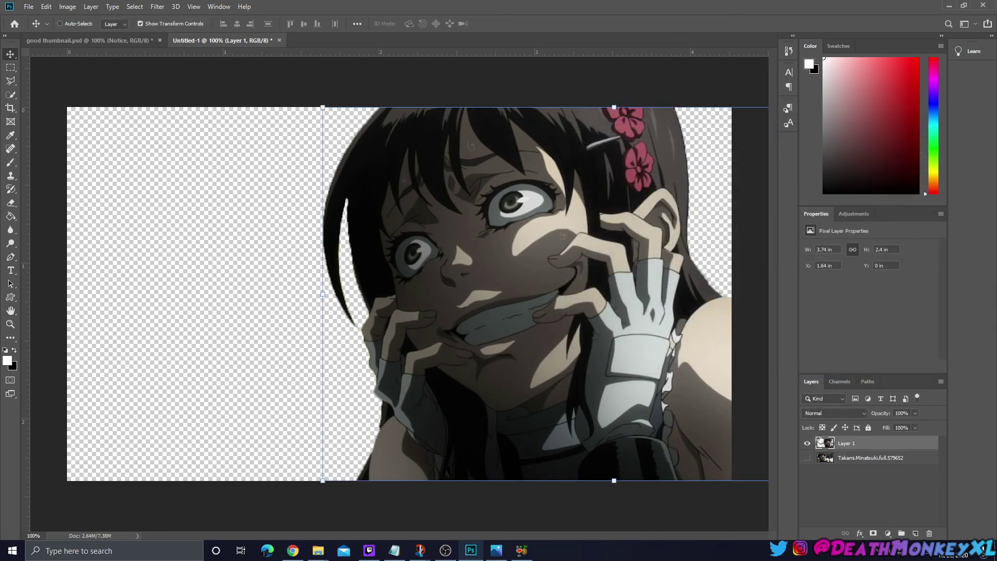
Step: Paste a copy of the girl cutout, align it over the original, and enlarge it slightly to about 3.77 x 2.42 in
key(ctrl+v)
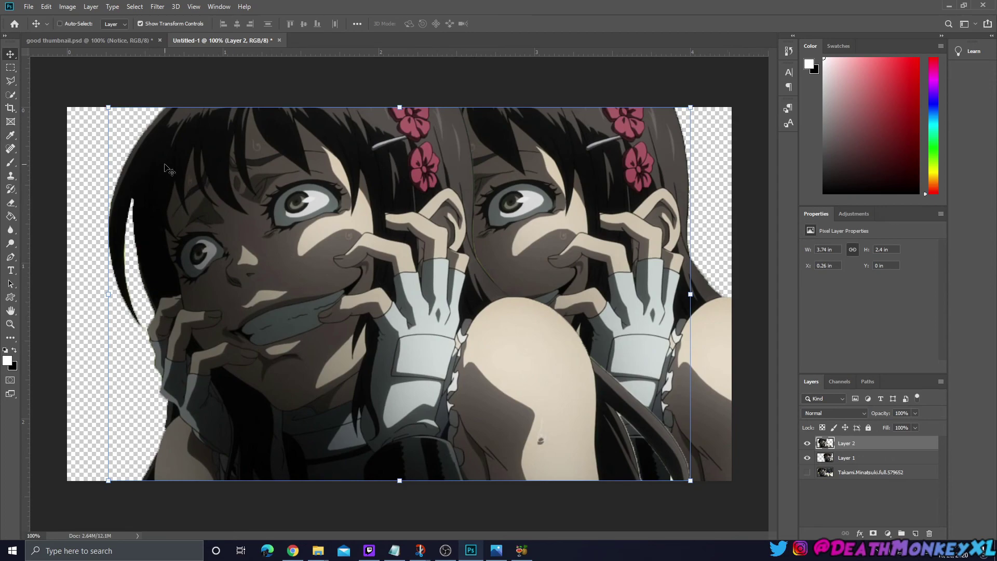
drag(197, 249, 412, 240)
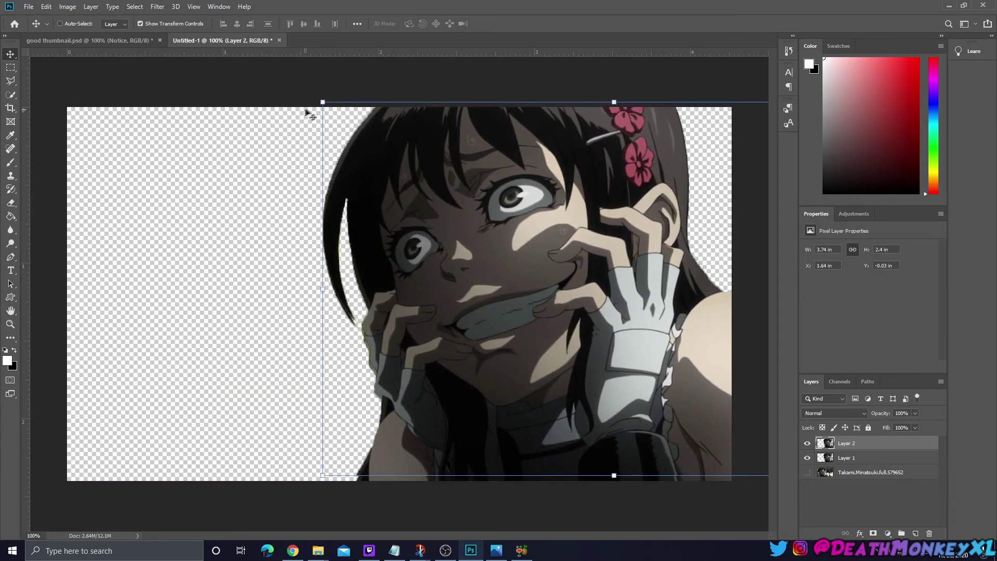
drag(322, 102, 318, 100)
drag(361, 143, 362, 146)
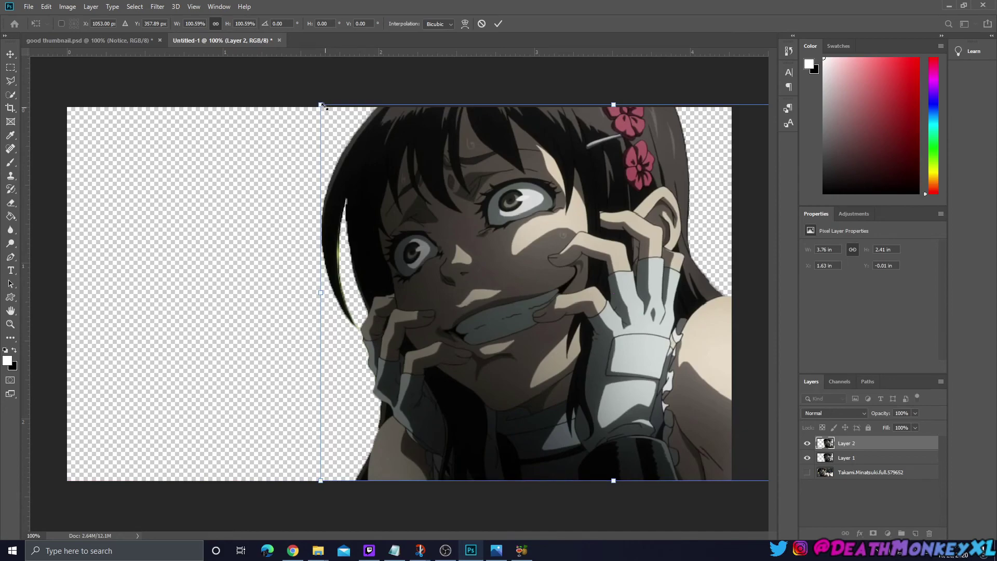
drag(324, 107, 322, 105)
key(Return)
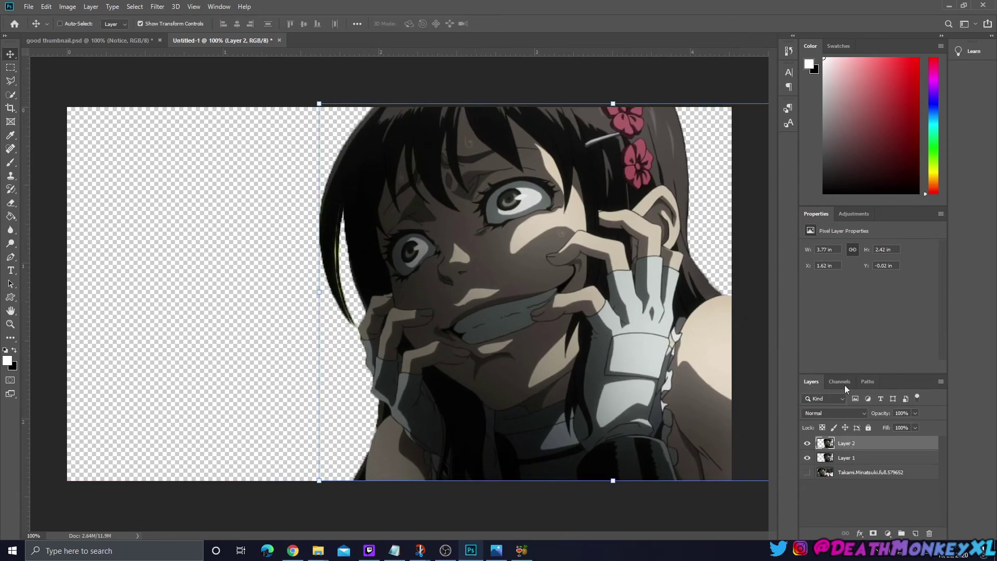
Step: Apply a magenta Color Overlay effect to the enlarged copy of the girl cutout
right_click(852, 446)
click(886, 21)
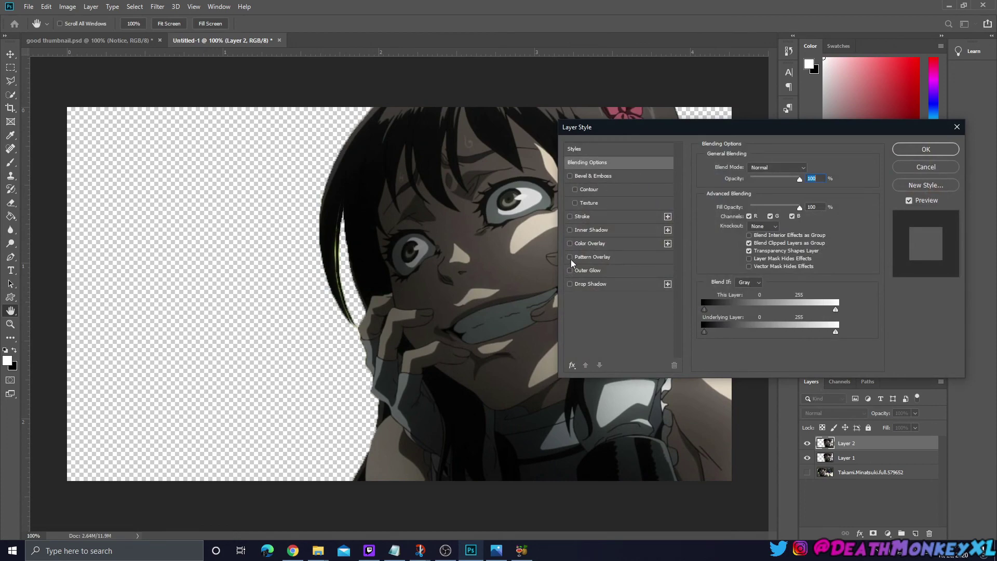
click(570, 244)
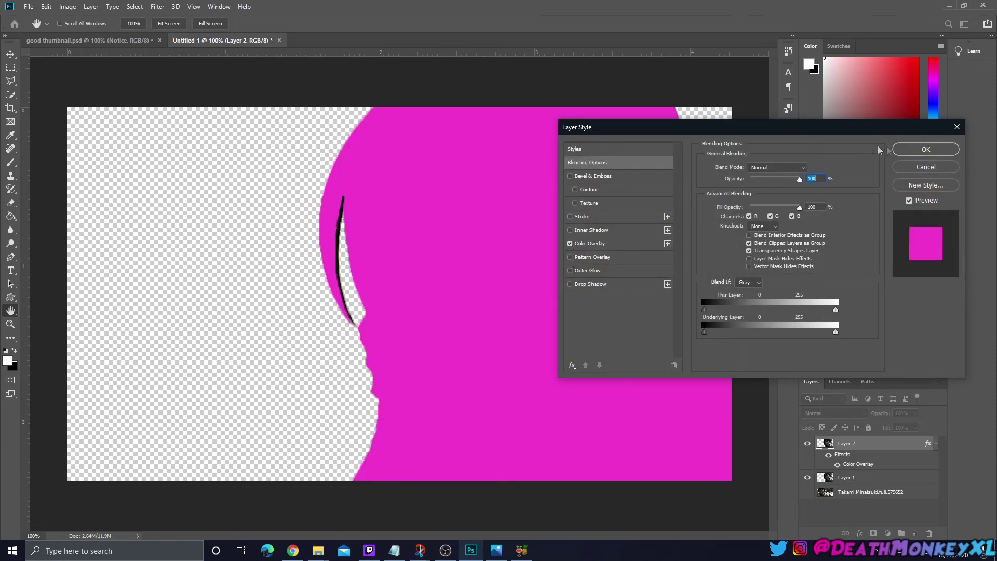
click(926, 149)
Step: Move the magenta copy beneath the original cutout's layer and delete that copy
drag(845, 443, 861, 487)
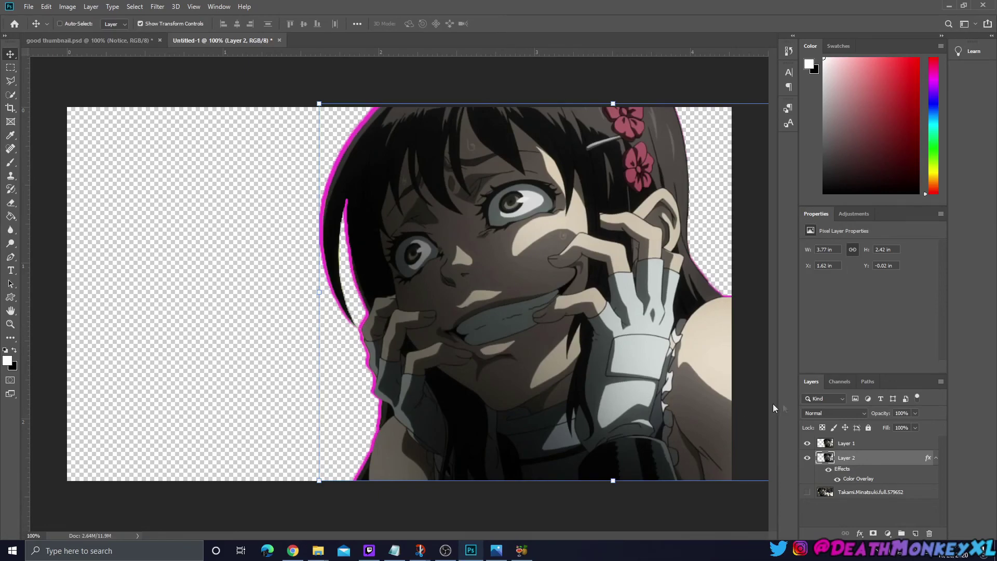
key(Delete)
Step: Enable Outer Glow on the girl cutout's layer and set the glow color to red, ff0000
right_click(843, 441)
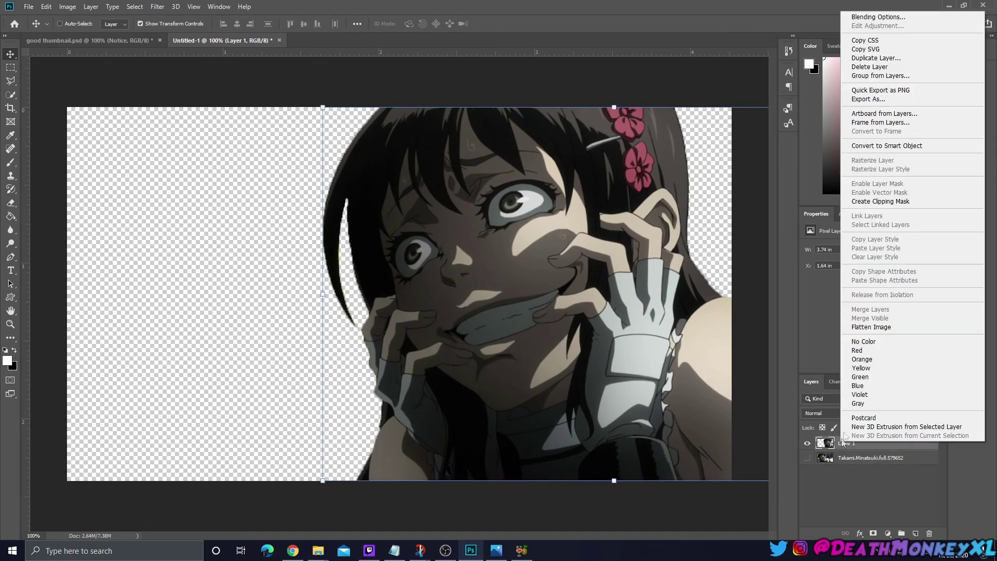
click(878, 16)
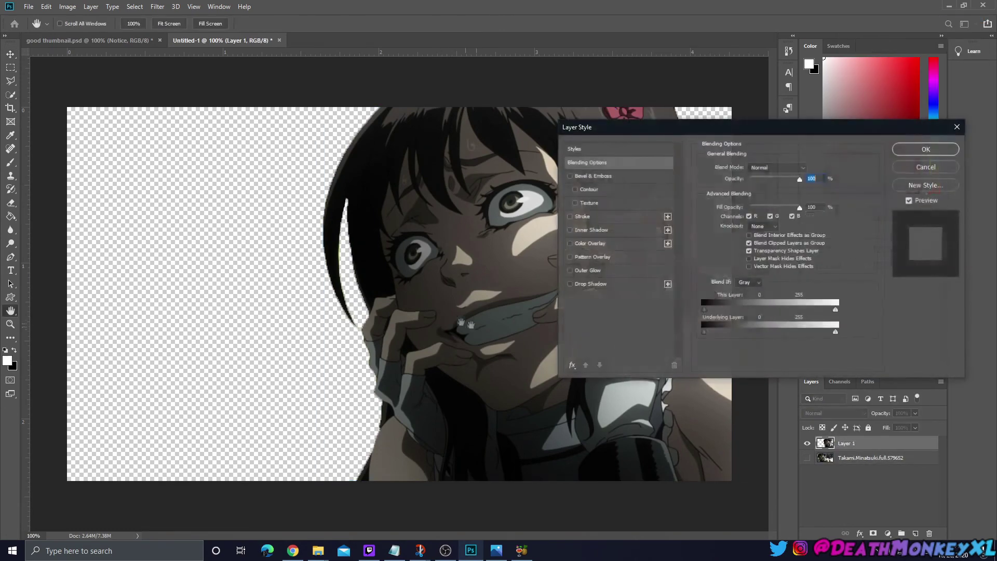
click(575, 269)
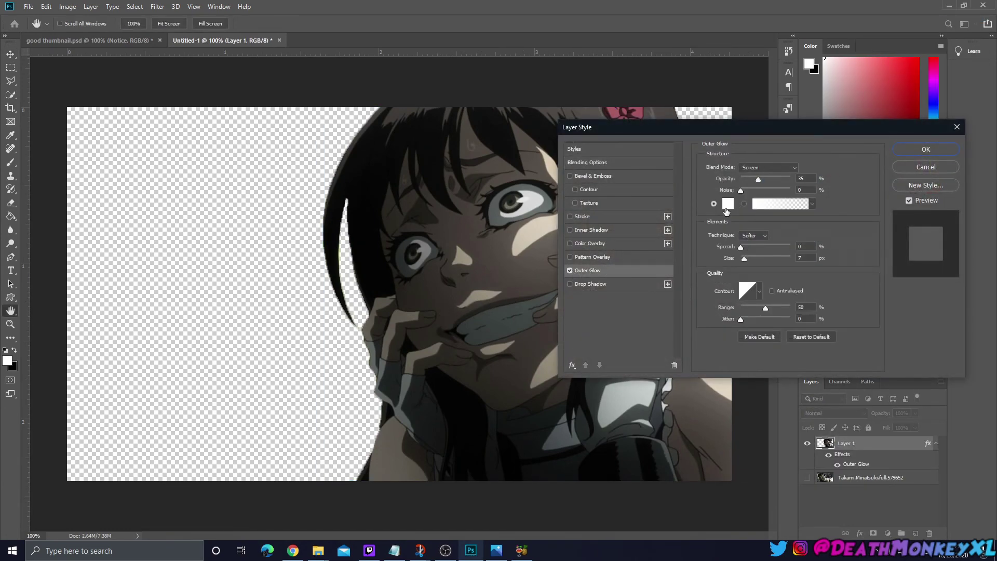
click(727, 204)
click(566, 91)
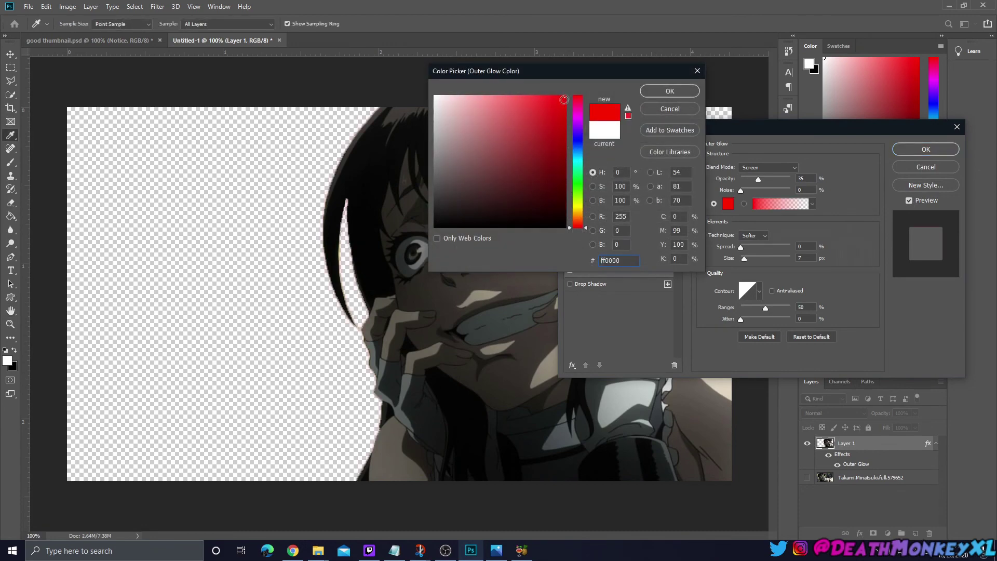
click(669, 91)
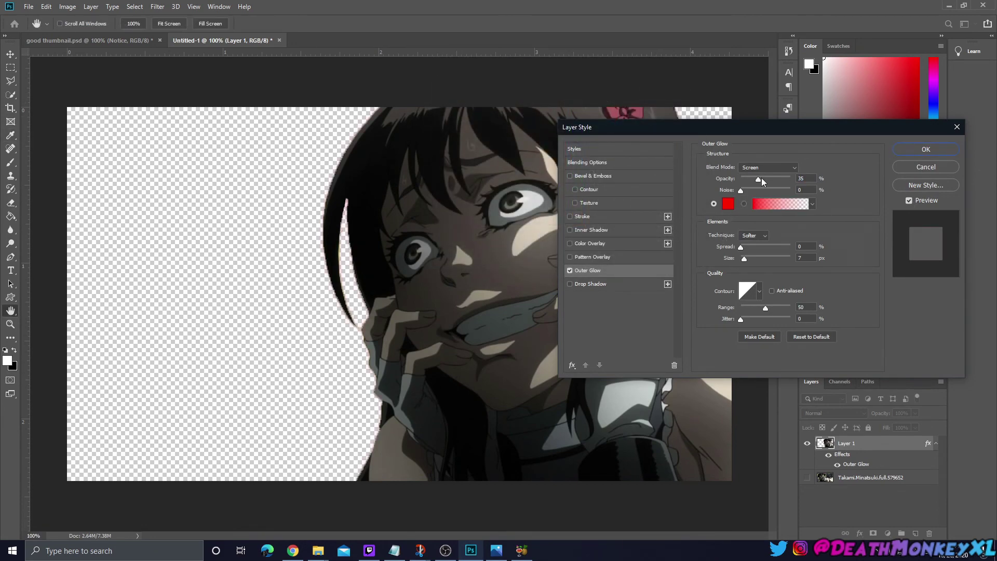
Step: Set the red Outer Glow's opacity to 100% and its spread to 15%, and apply the layer style
drag(758, 178, 790, 178)
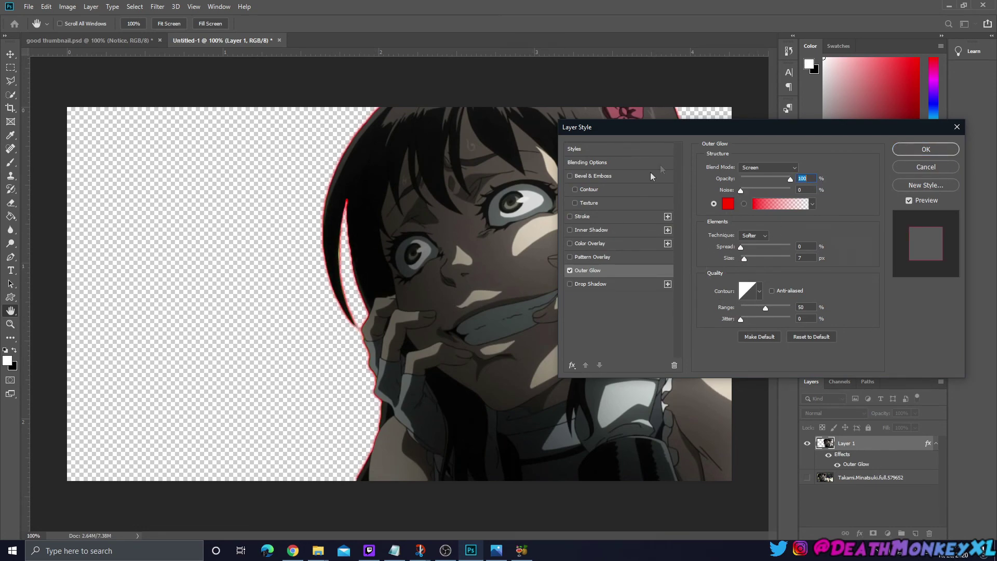
drag(744, 248, 749, 248)
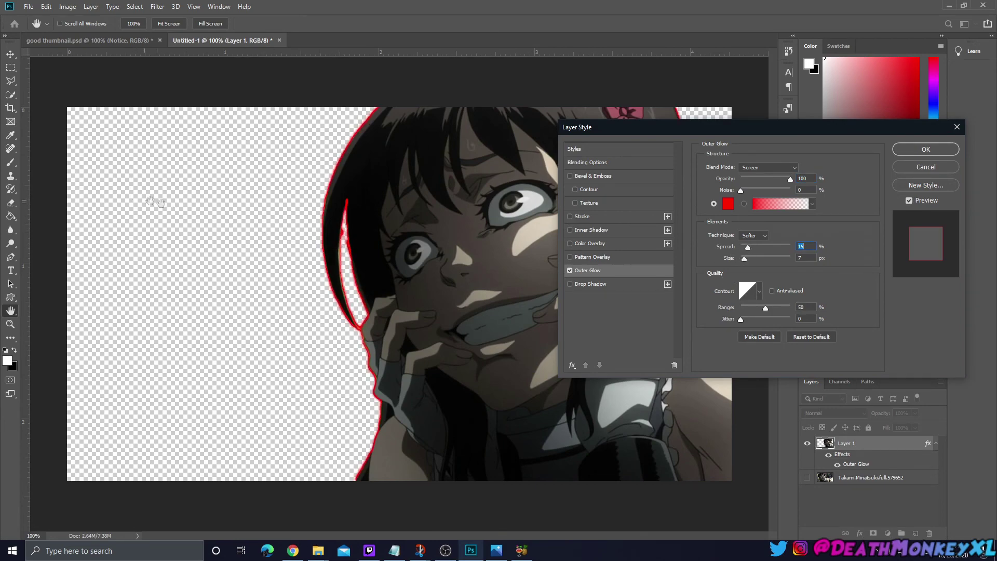
key(alt)
click(896, 149)
Step: Erase the stray bumps along the edges of the narrow gap between the hair strands beside the face
scroll(385, 263, up, 5)
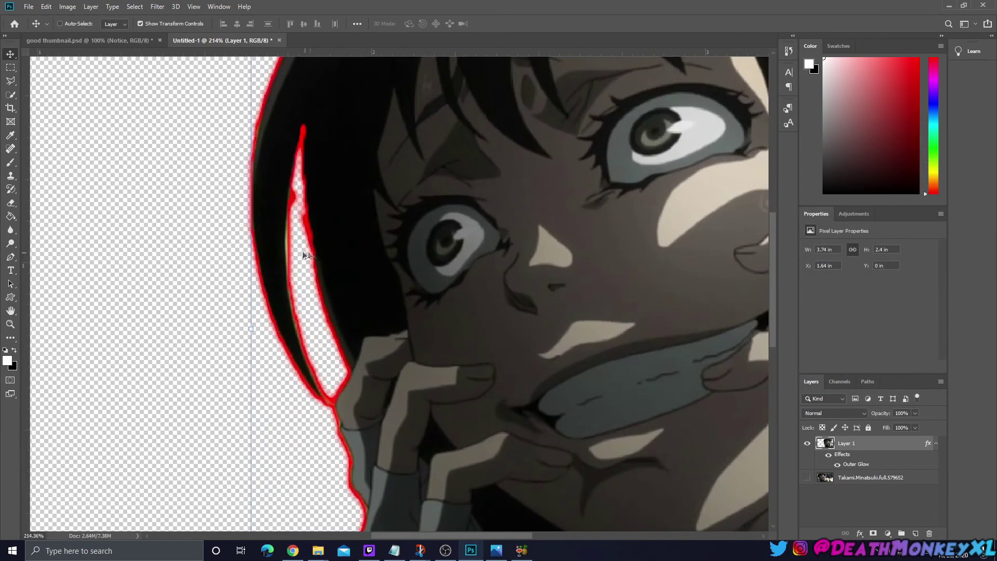
scroll(310, 256, up, 3)
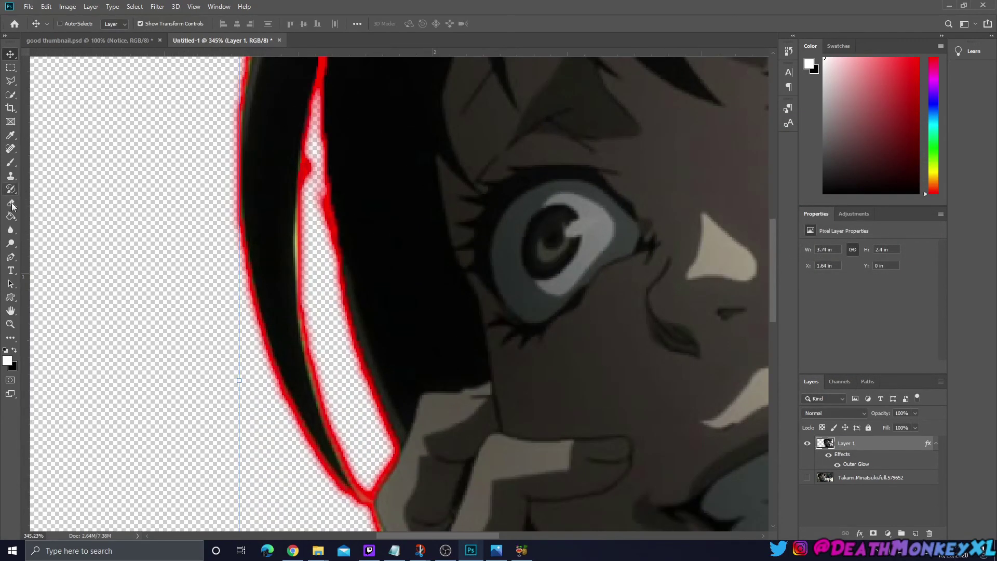
click(11, 203)
mouse_move(310, 182)
mouse_down()
mouse_move(306, 182)
mouse_move(309, 157)
mouse_move(331, 250)
mouse_up()
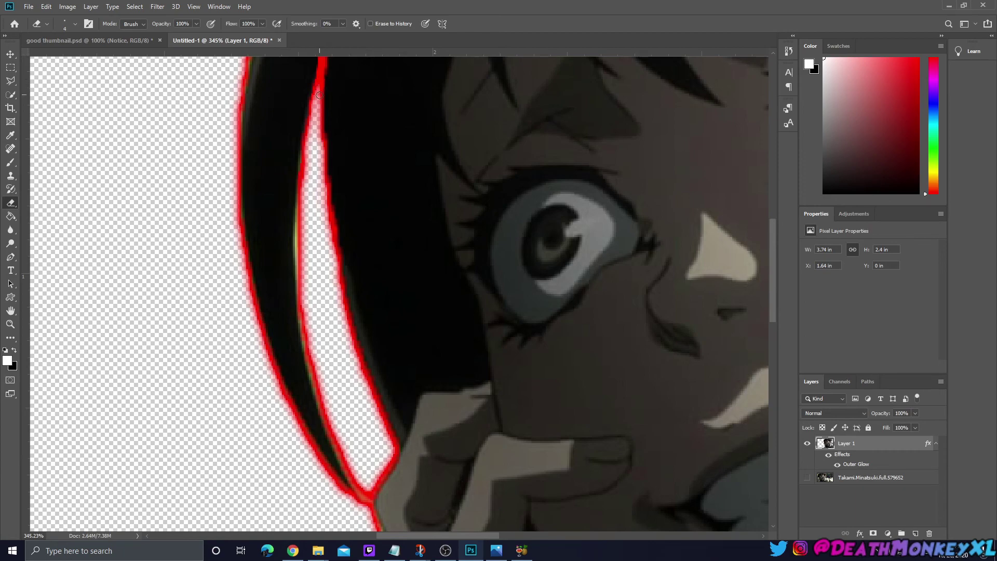
scroll(316, 98, down, 4)
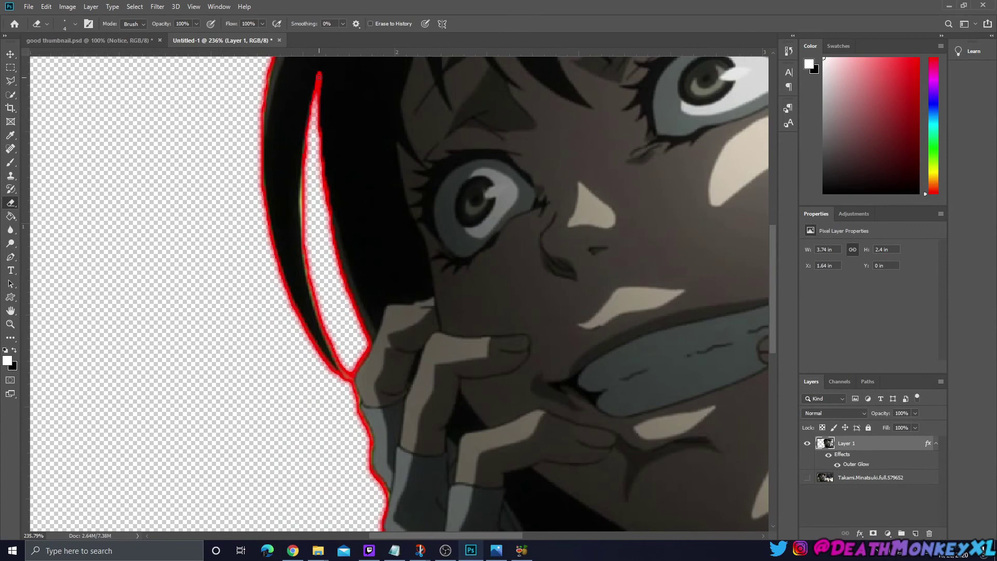
scroll(364, 163, down, 10)
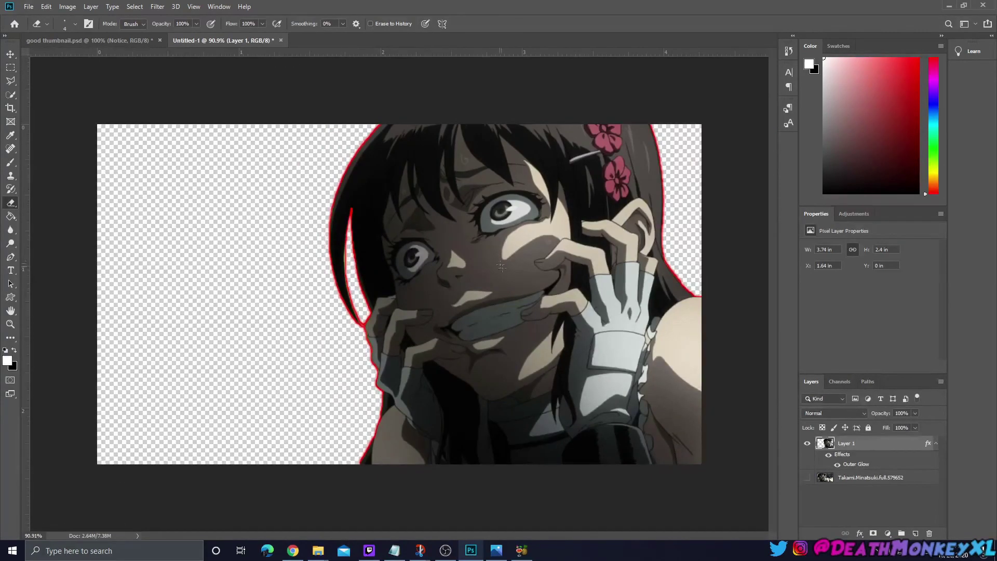
scroll(366, 325, up, 12)
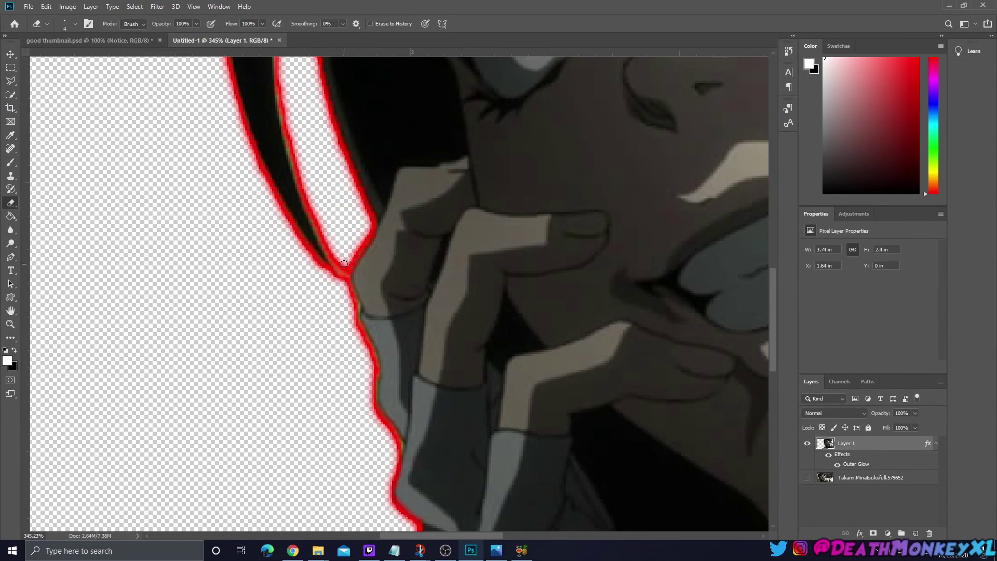
scroll(344, 264, down, 7)
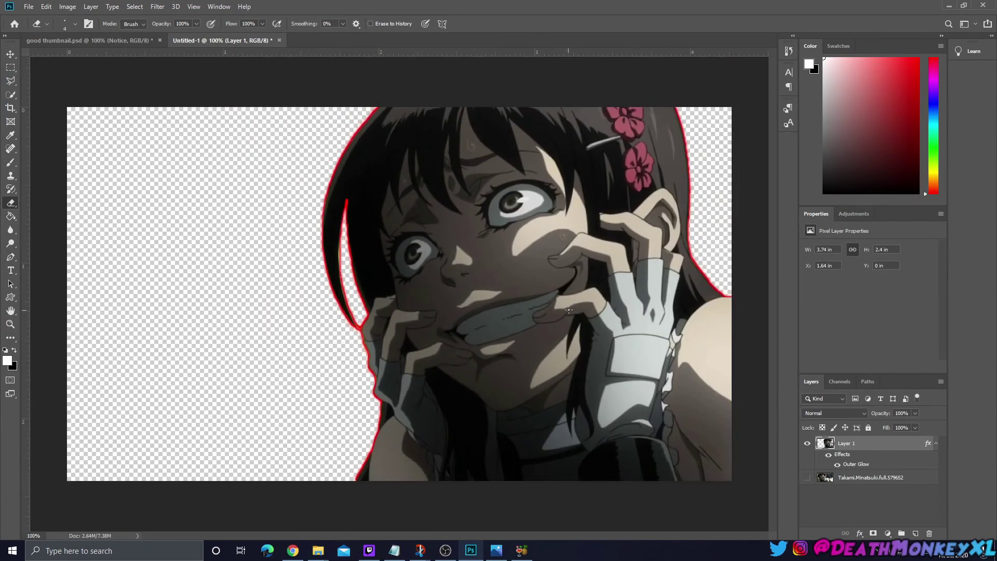
Step: Reopen the girl cutout's Outer Glow settings, try different blend modes from Normal onward, and apply the chosen mode
double_click(844, 457)
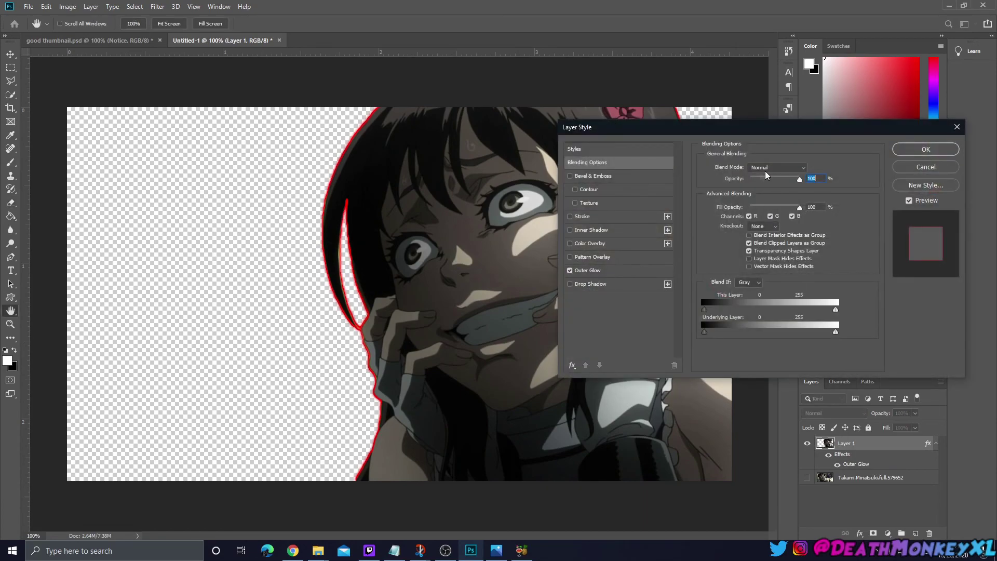
click(588, 270)
click(767, 167)
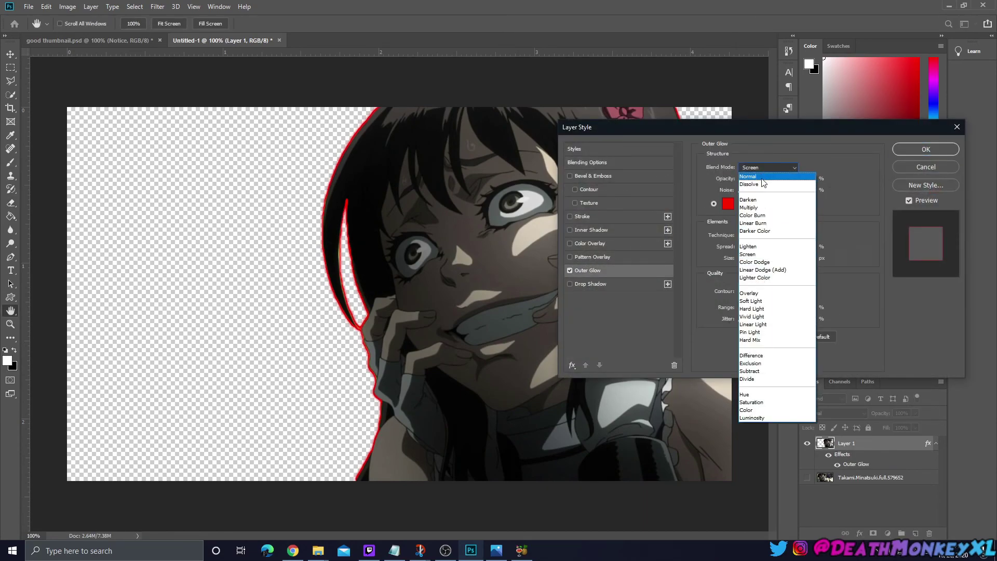
click(761, 178)
click(761, 165)
click(760, 175)
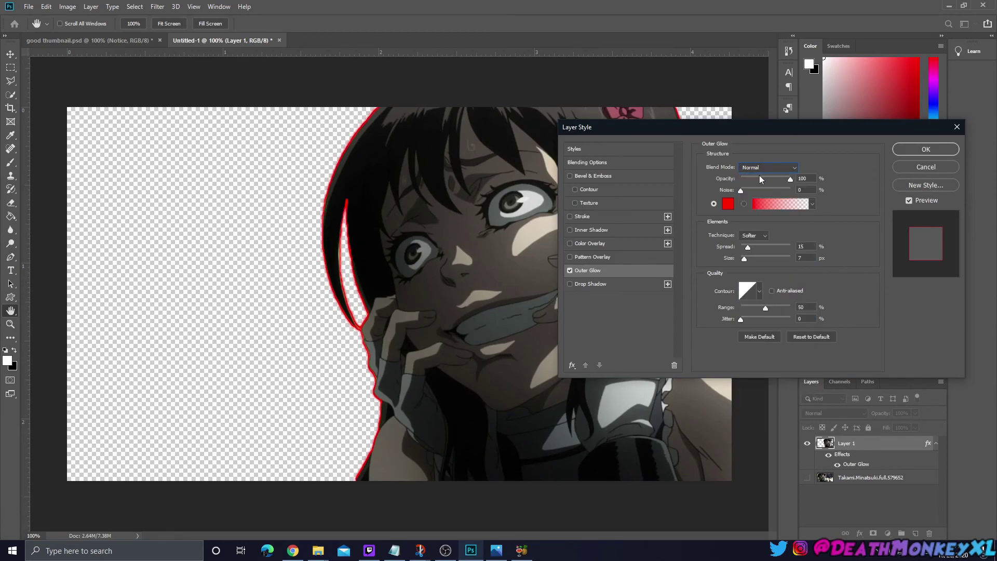
key(Down)
key(Down)
key(Down)
key(Down)
key(Down)
key(Down)
key(Down)
key(Down)
key(Down)
key(Down)
key(Down)
key(Up)
key(Up)
key(Up)
key(Up)
key(Up)
key(Up)
key(Up)
key(Up)
key(Up)
key(Return)
key(e)
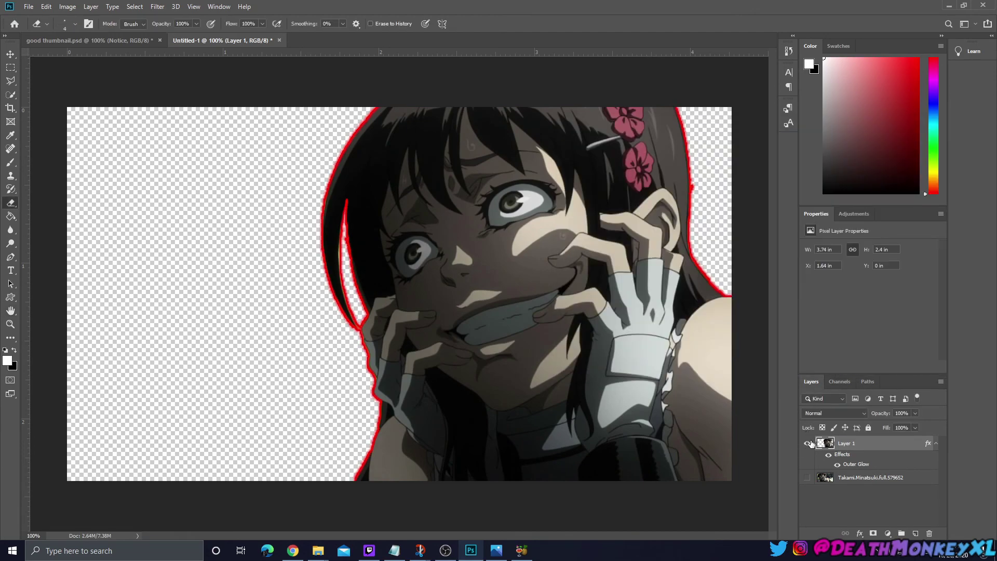
Step: Hide the girl cutout's layer and show the original full image layer
click(809, 446)
click(808, 479)
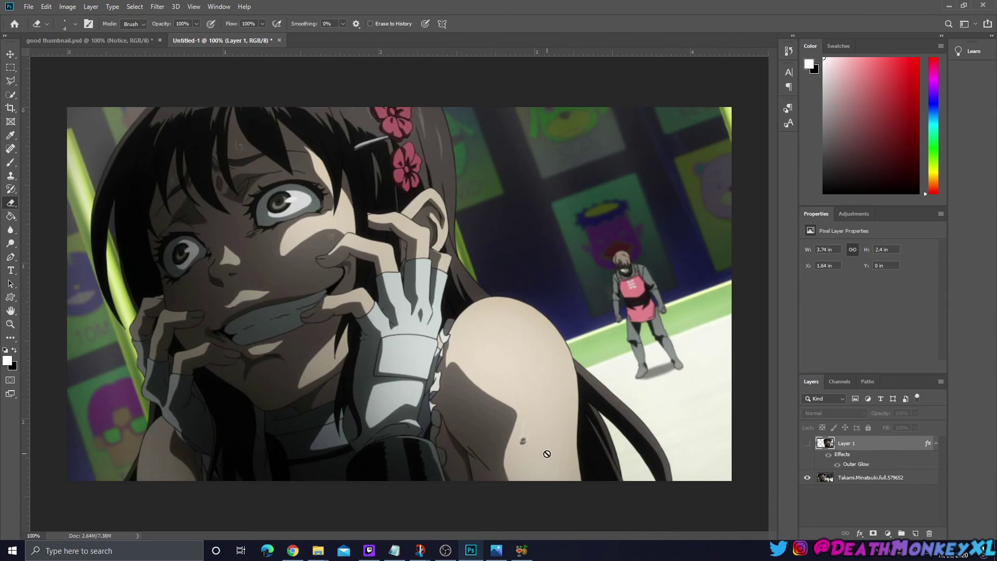
click(150, 6)
mouse_move(146, 6)
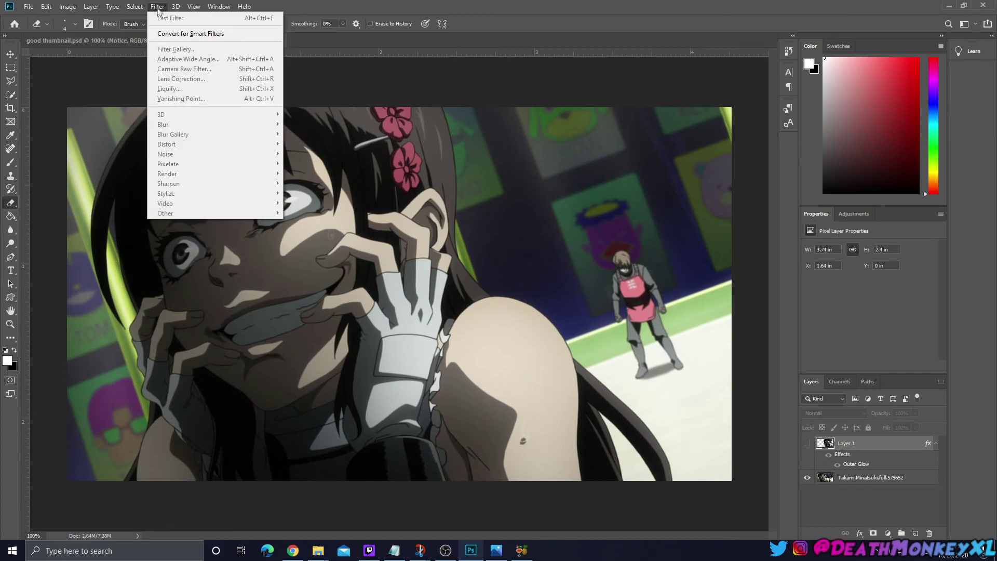
click(498, 121)
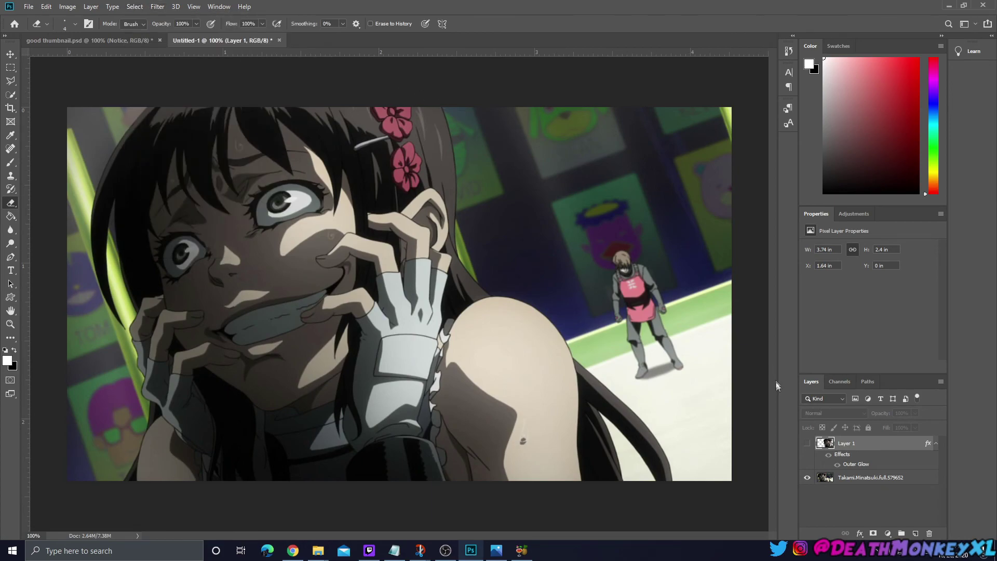
Step: Apply a Box Blur with a radius of 45 pixels to the original full image layer
click(858, 482)
click(157, 6)
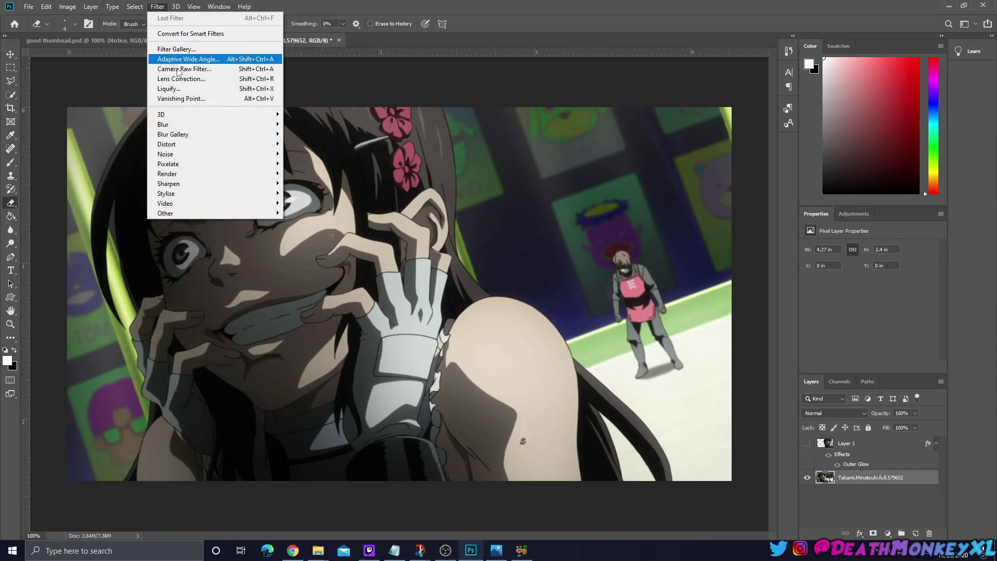
mouse_move(213, 125)
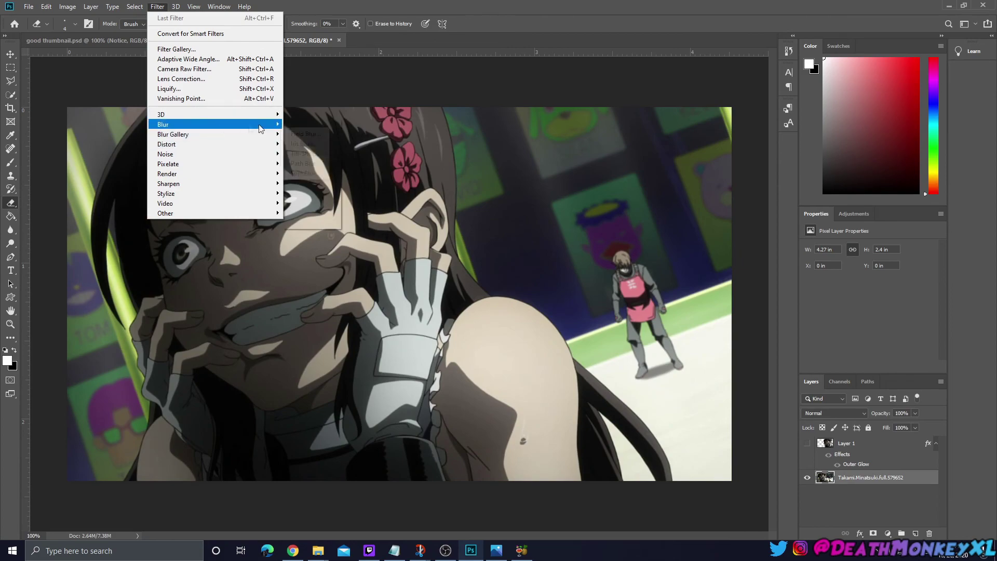
click(304, 153)
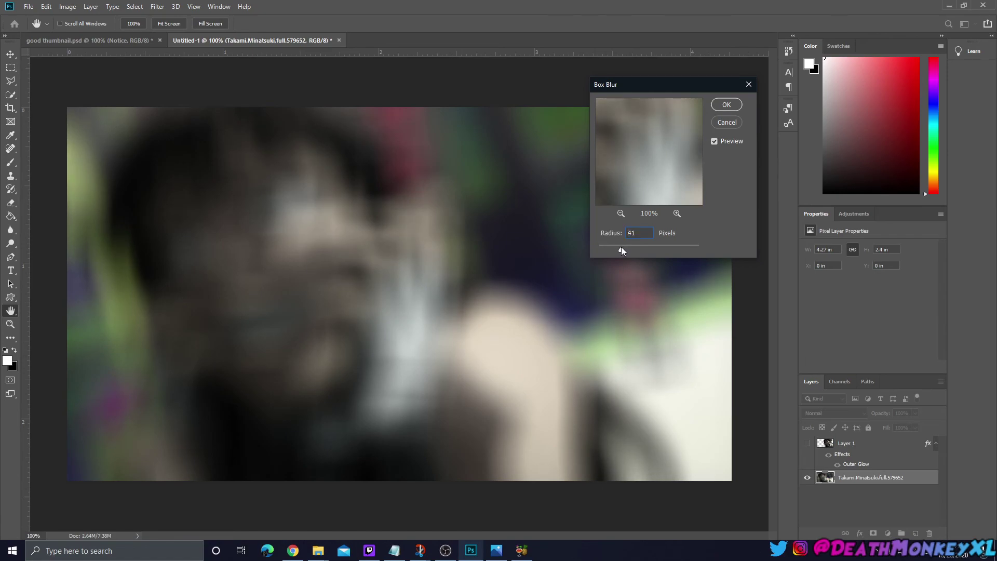
drag(622, 248, 623, 248)
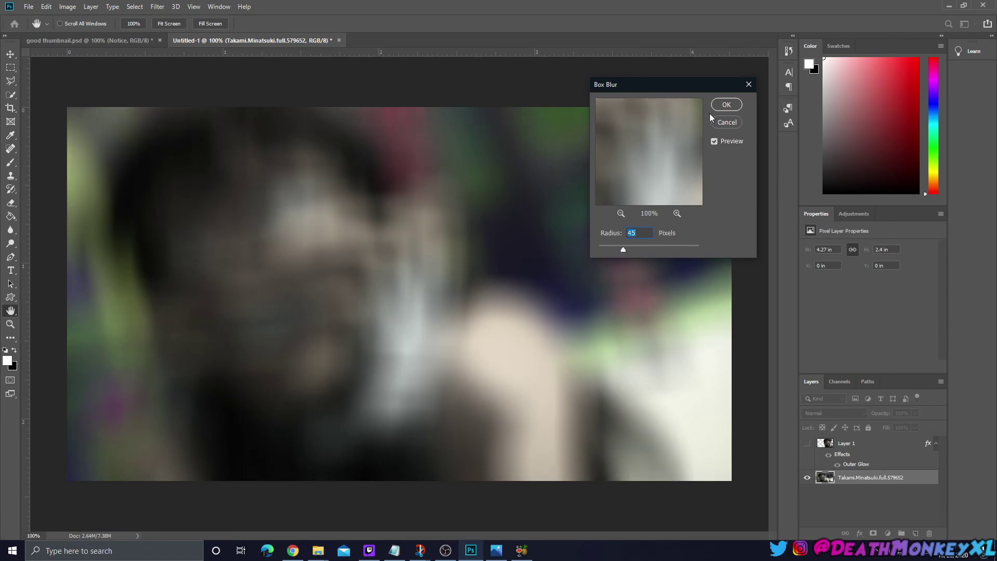
click(725, 105)
key(e)
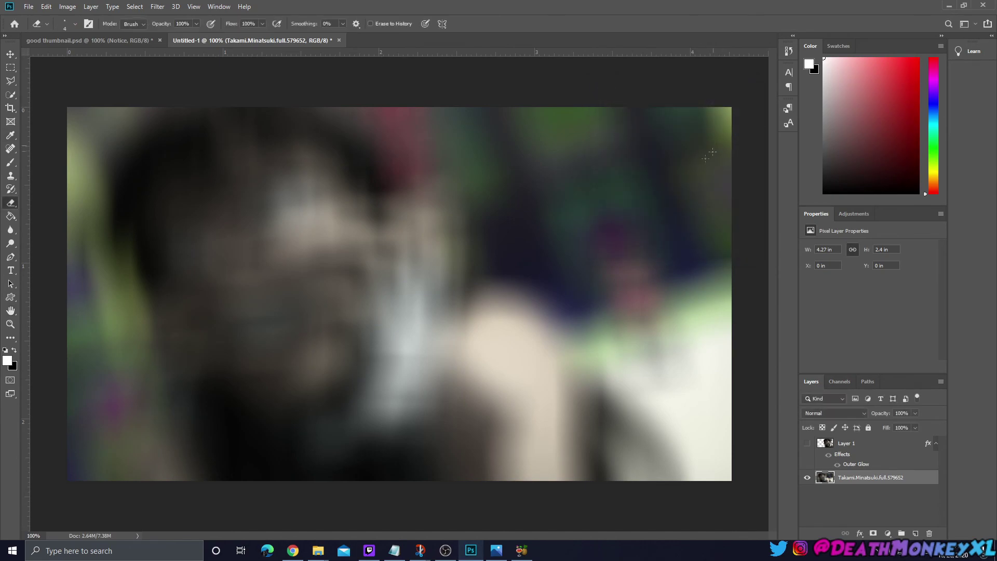
Step: Show the girl cutout's layer over the blurred image and add a Drop Shadow effect to it
click(807, 443)
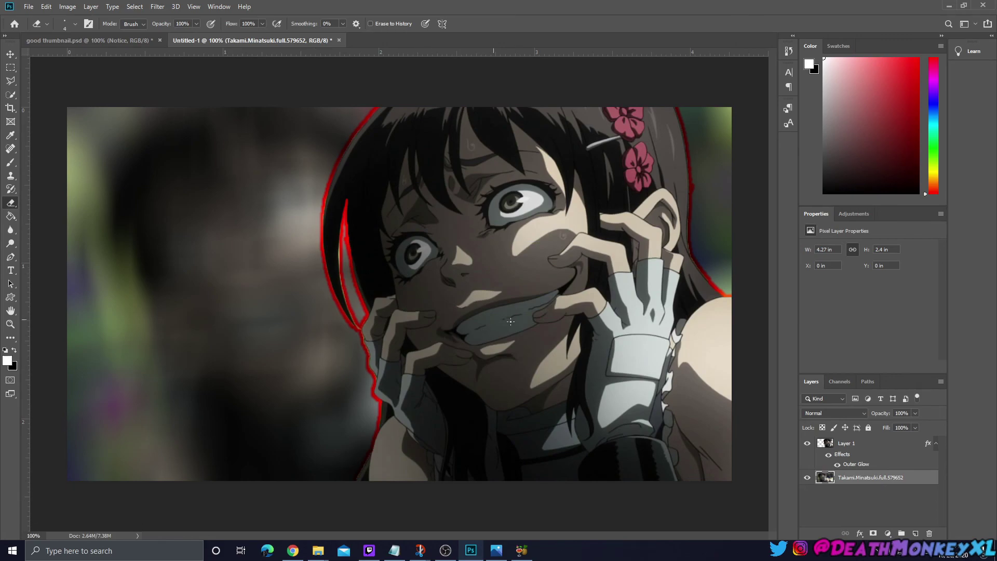
right_click(853, 446)
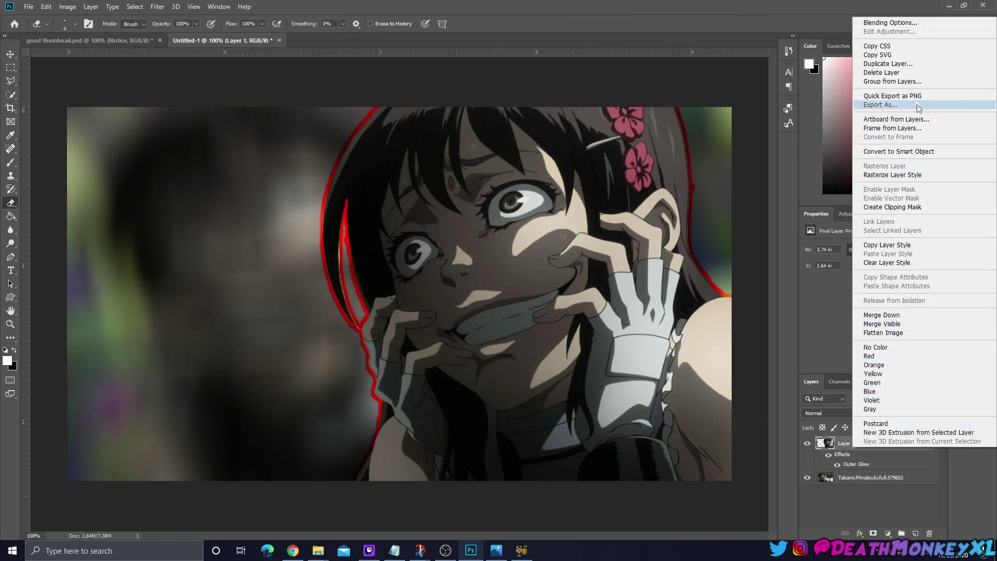
click(908, 27)
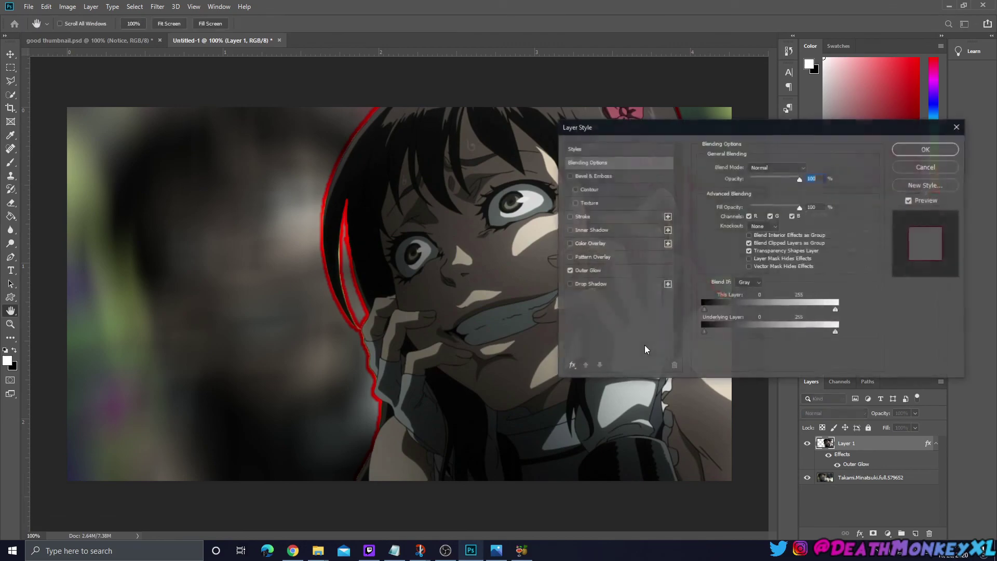
click(571, 284)
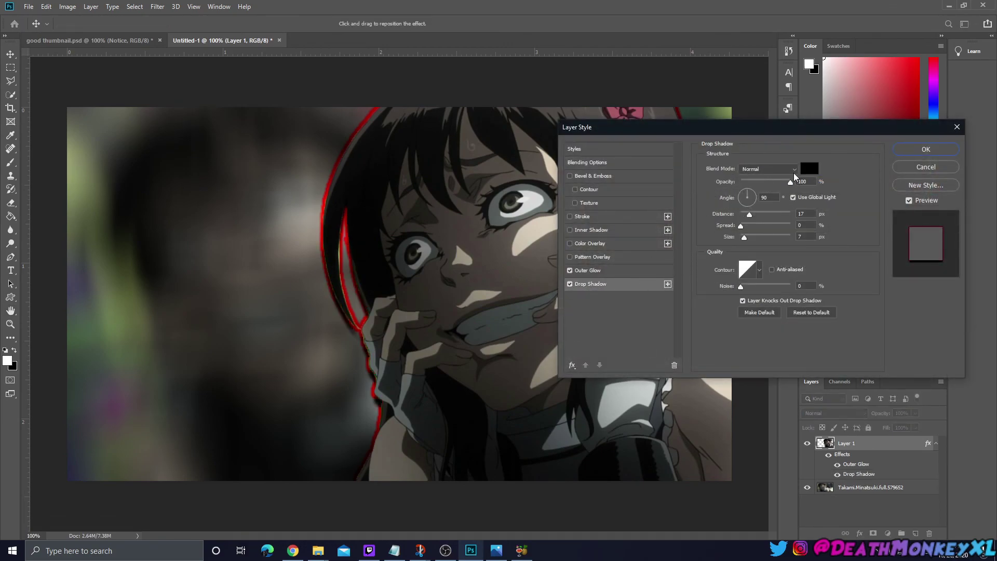
Step: Set the cutout's Outer Glow to Normal blend mode with 27% spread, and increase the Drop Shadow distance to about 59 px
click(622, 272)
click(763, 167)
click(759, 167)
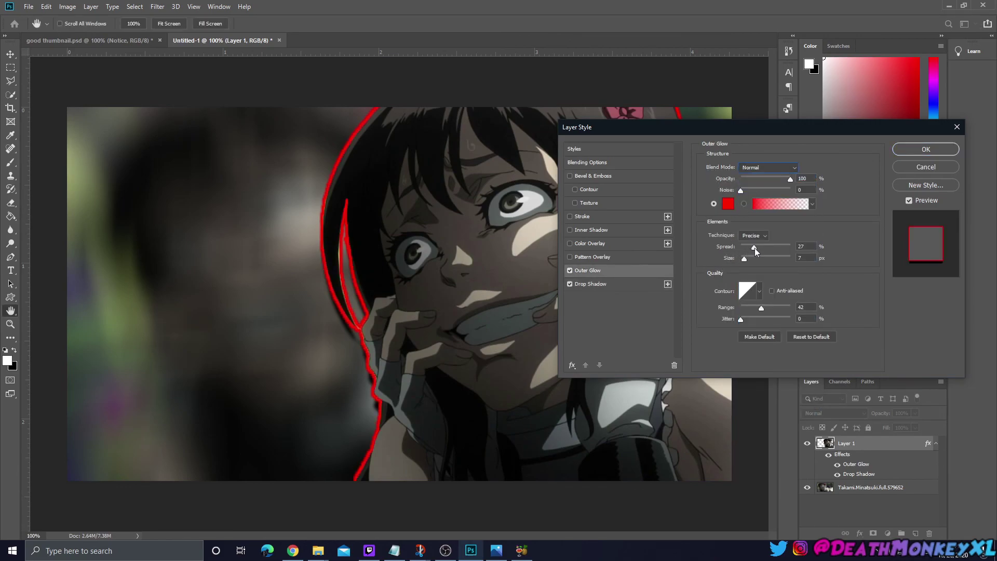
click(605, 284)
drag(755, 215, 770, 216)
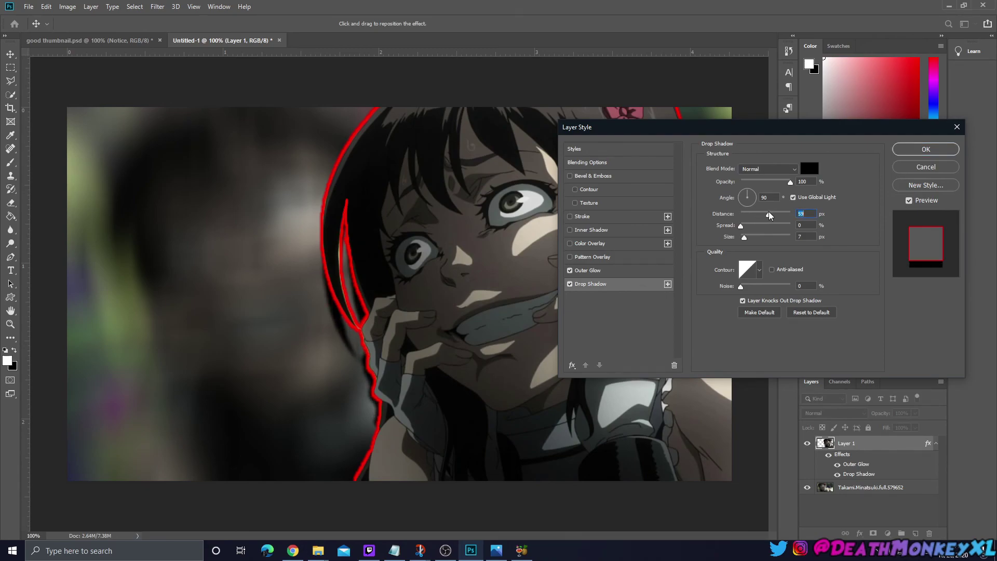
Step: Try the Screen blend mode on the cutout's Outer Glow, and return it to Normal
click(588, 270)
click(768, 167)
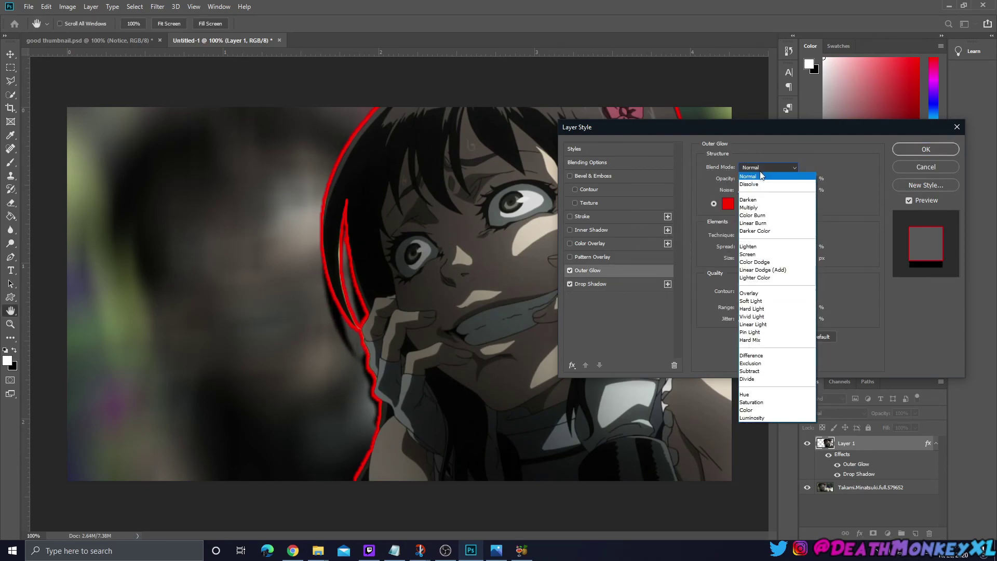
click(760, 255)
click(768, 167)
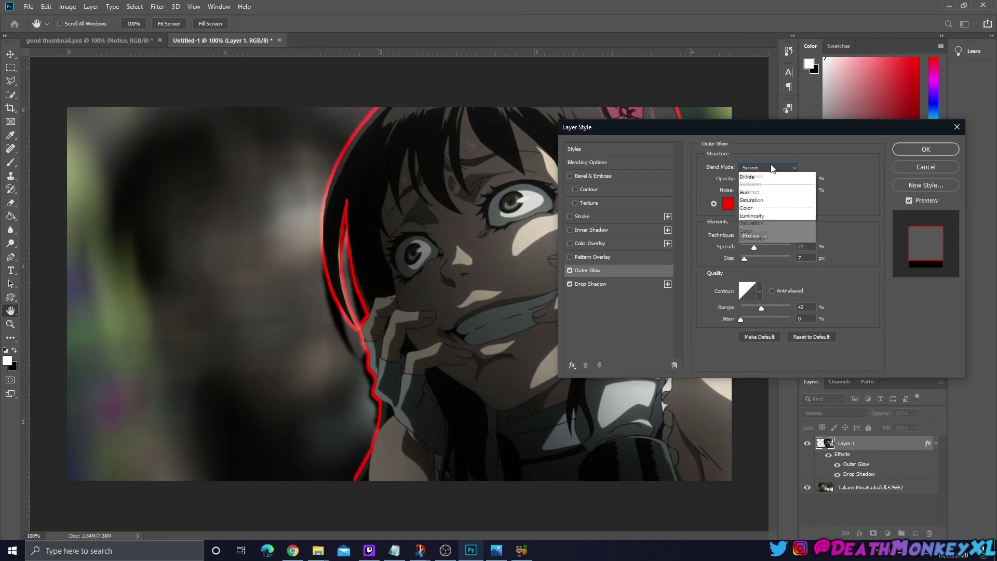
click(756, 173)
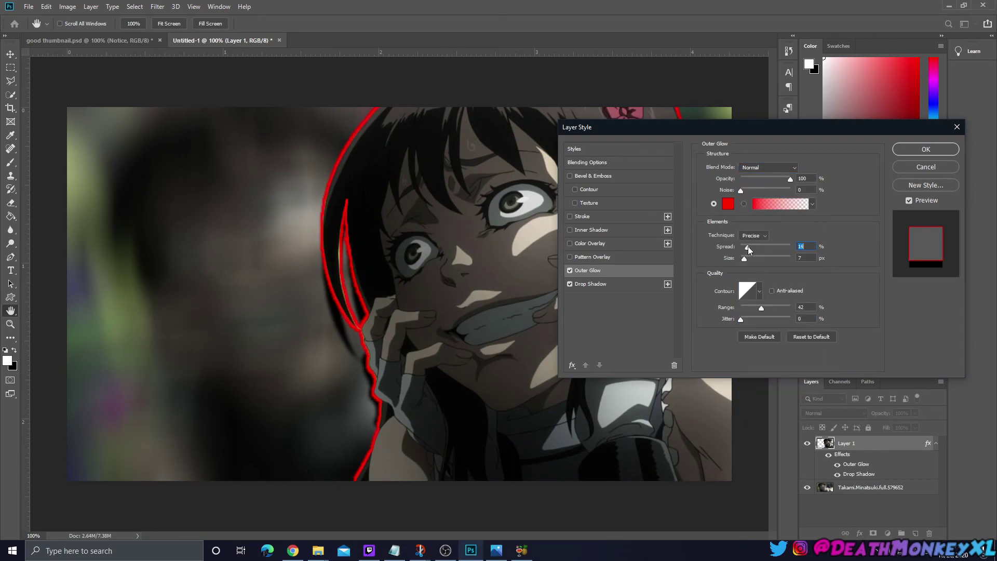
Step: Set the cutout's Outer Glow spread to 11% and range to 67%, and apply the layer style
drag(748, 246, 747, 245)
drag(762, 309, 774, 306)
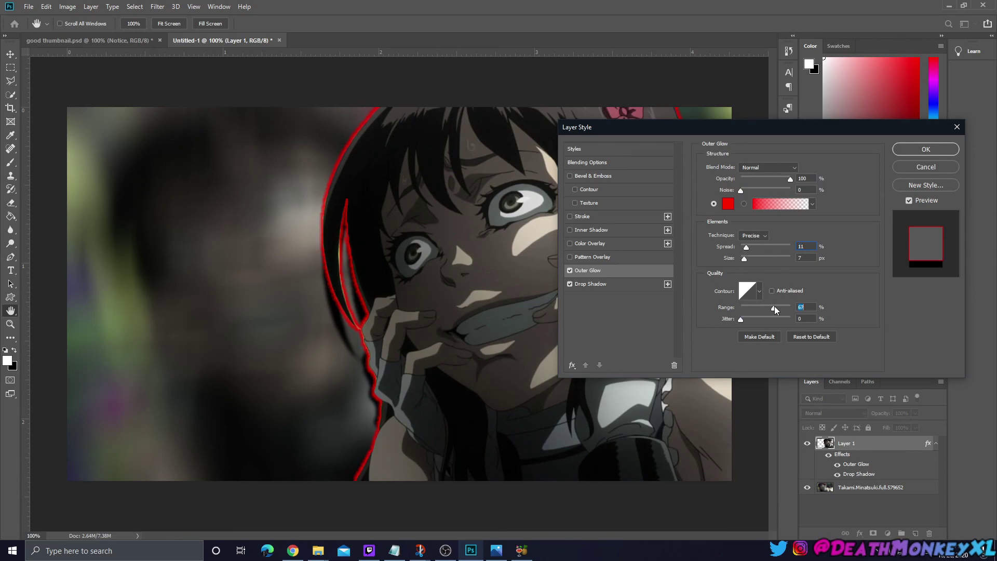
key(Return)
key(e)
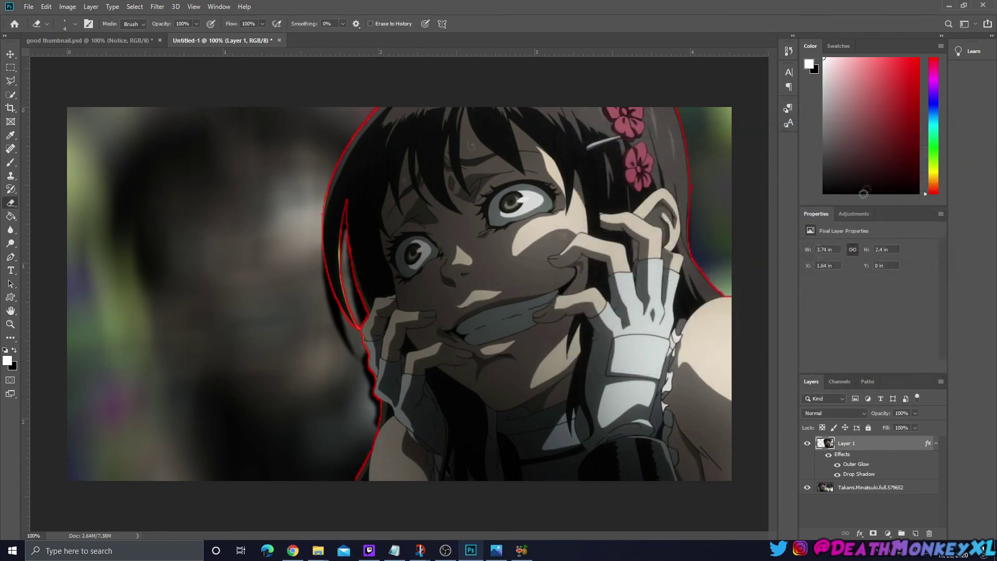
Step: Add the white text "Notice" in the upper-left area of the canvas
click(10, 270)
click(104, 179)
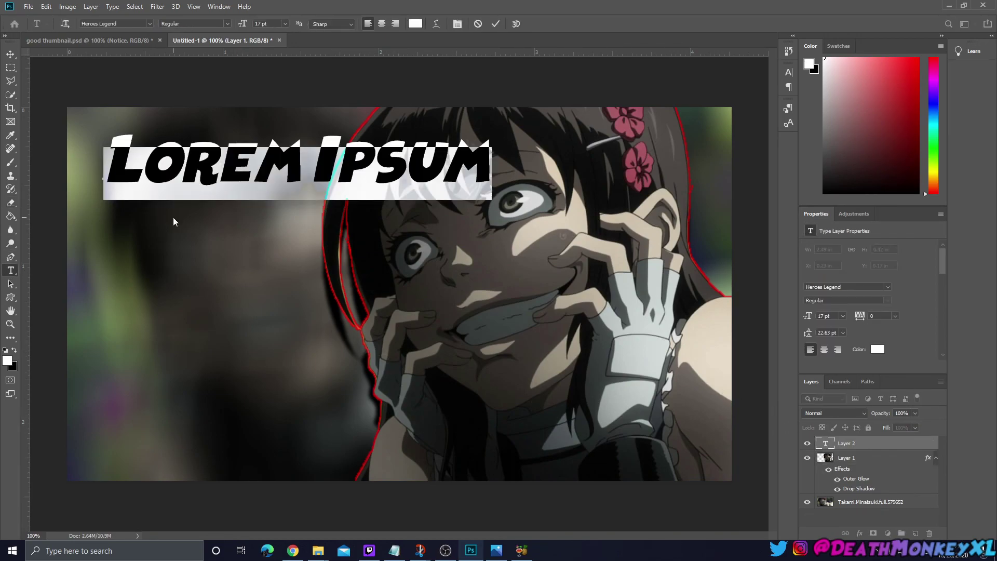
text(Notice)
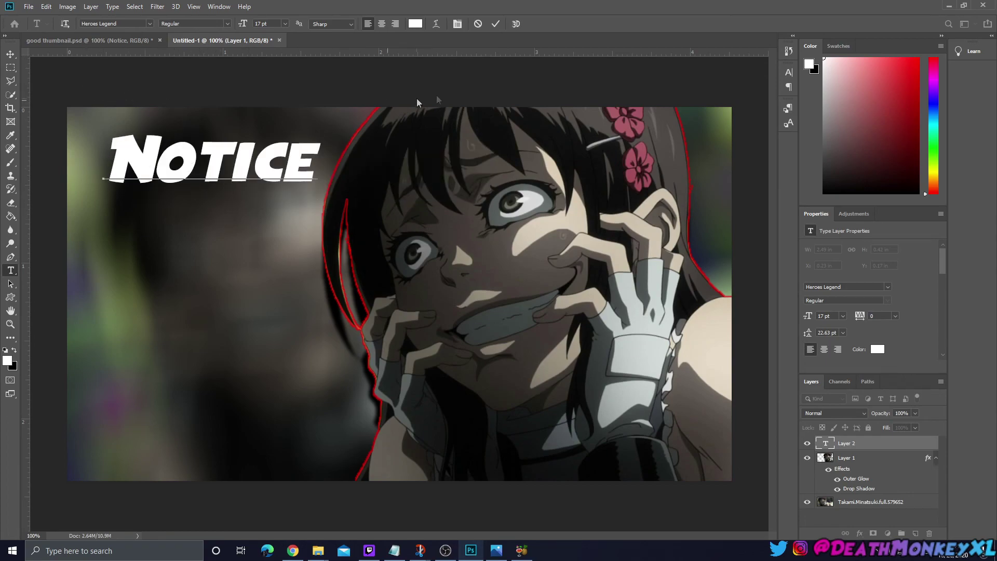
click(495, 24)
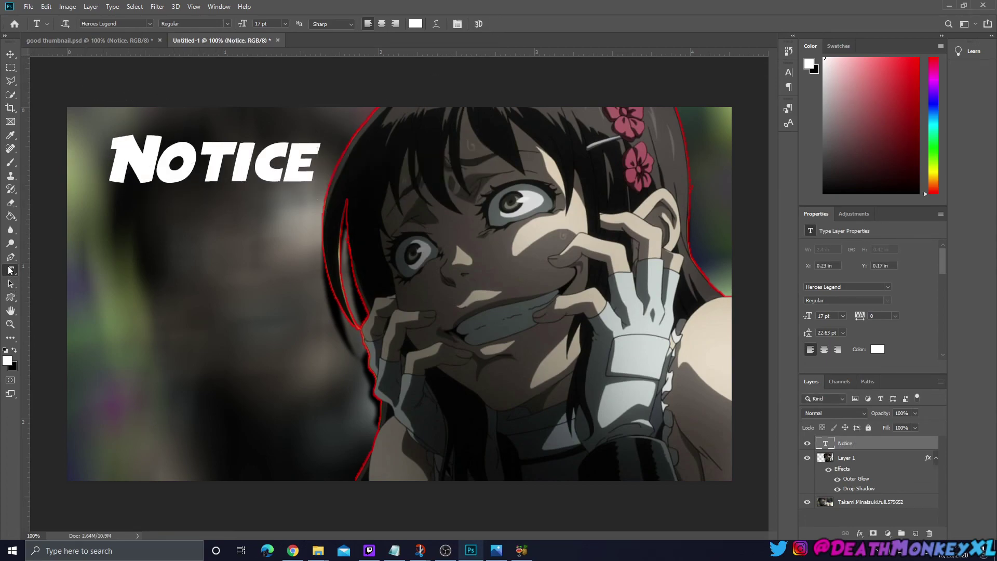
Step: Add two separate text layers below "Notice", reading "Me" and "Senpai"
click(121, 266)
text(Me)
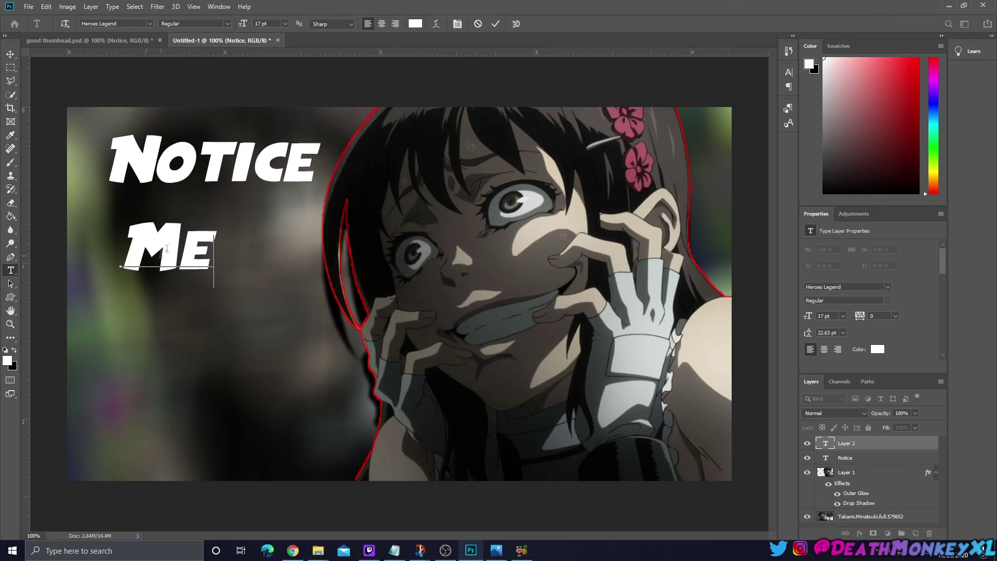
click(496, 24)
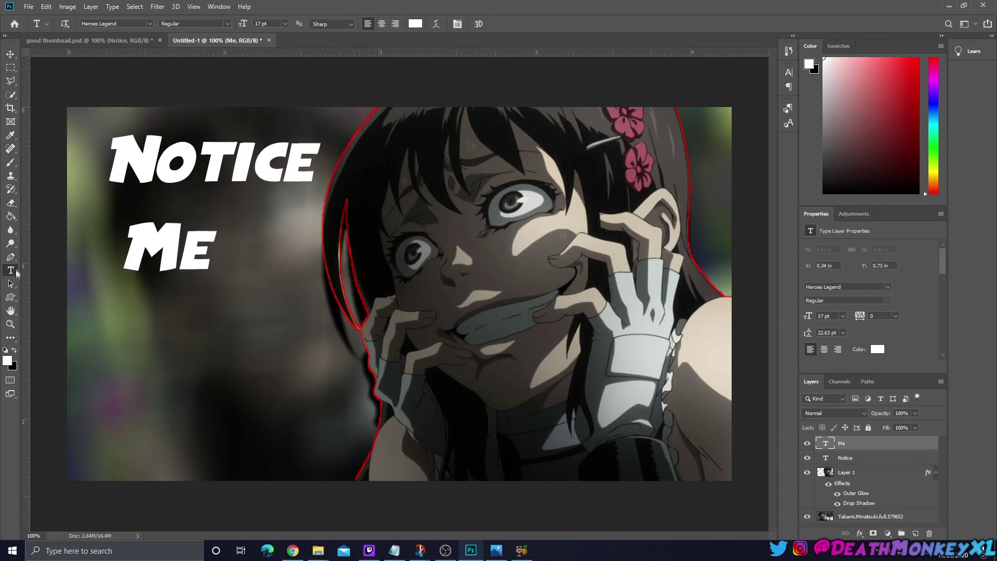
click(96, 335)
text(Sen)
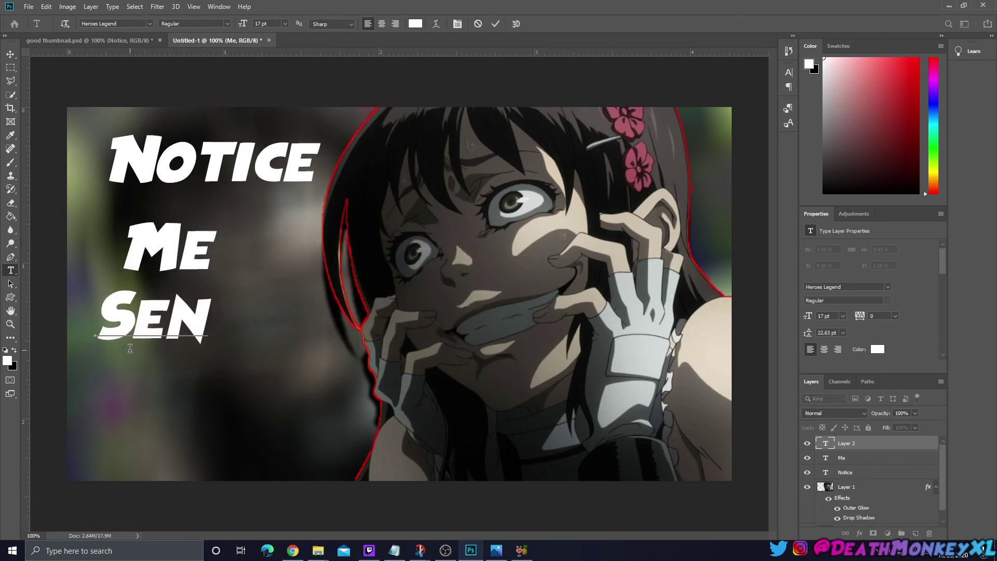
text(pai)
Step: Enlarge the "Notice" text to about 31 pt and place it in the canvas's upper-left corner
click(845, 472)
key(ctrl+t)
drag(320, 134, 513, 77)
drag(400, 138, 356, 169)
key(Return)
key(v)
key(alt+bracketright)
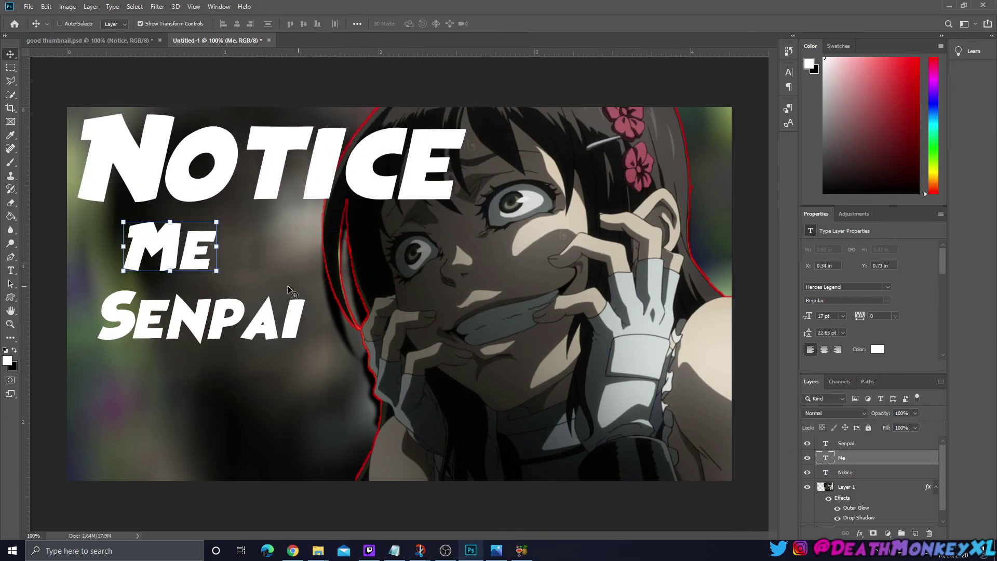
Step: Enlarge the "Senpai" text to about 36 pt and place it in the canvas's lower-left corner
click(845, 443)
drag(252, 342, 223, 469)
drag(283, 416, 513, 344)
drag(338, 392, 332, 415)
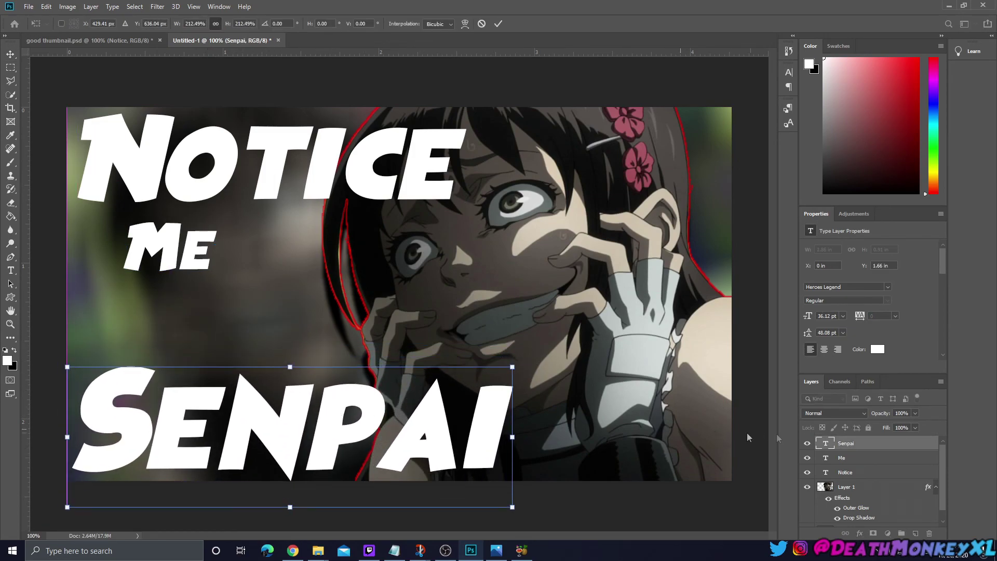
Step: Enlarge the "Me" text to about 39 pt and position it between "Notice" and "Senpai"
click(841, 457)
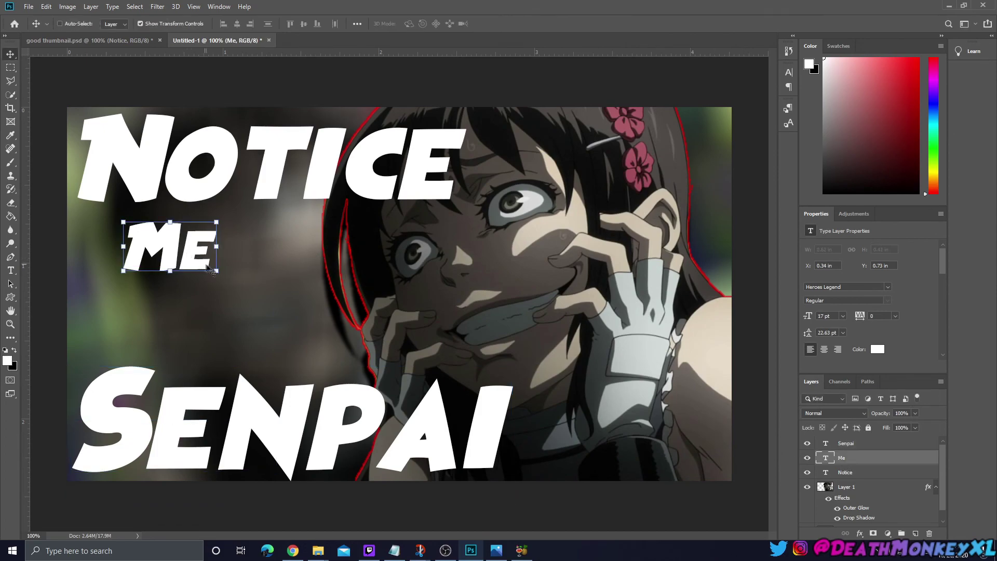
key(ctrl+t)
drag(210, 269, 371, 387)
drag(298, 327, 266, 315)
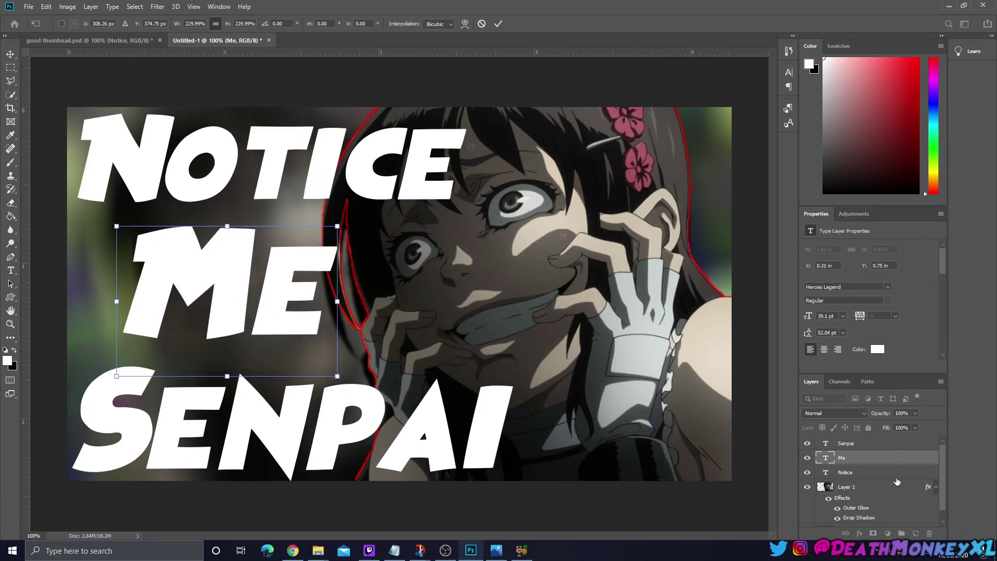
key(Return)
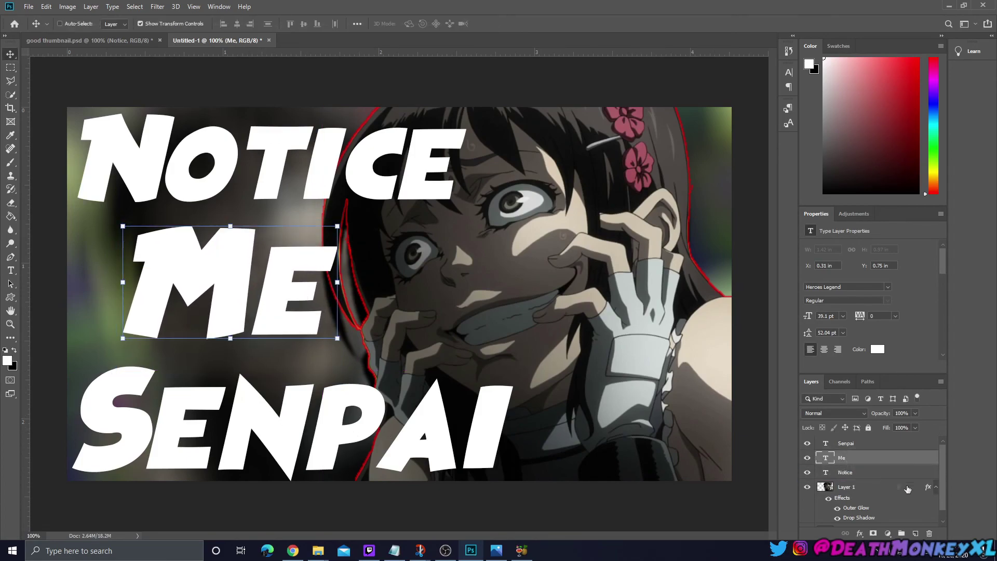
Step: Move the "Me" layer beneath the girl cutout, enlarge the text to about 45.7 pt, and fit it between the other two words
click(936, 487)
drag(841, 461, 844, 496)
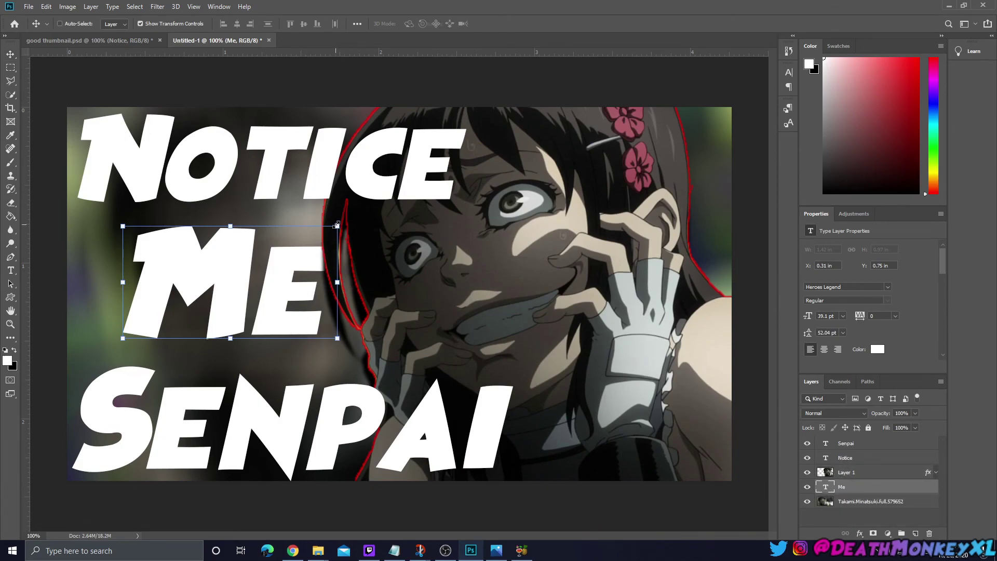
drag(337, 225, 354, 214)
mouse_move(267, 274)
mouse_down()
mouse_move(251, 280)
mouse_move(260, 286)
mouse_up()
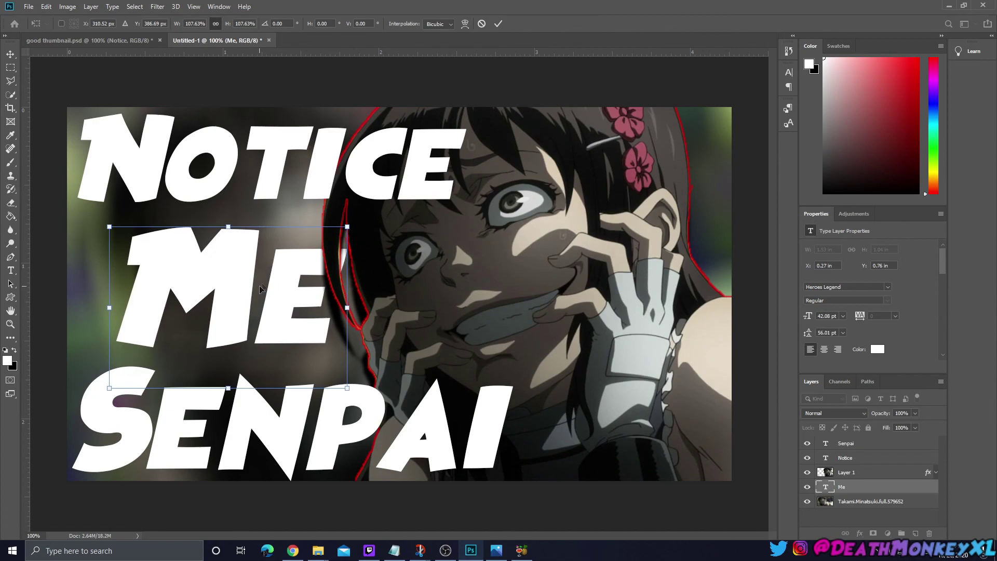
drag(347, 227, 361, 217)
drag(279, 264, 264, 271)
drag(347, 223, 351, 220)
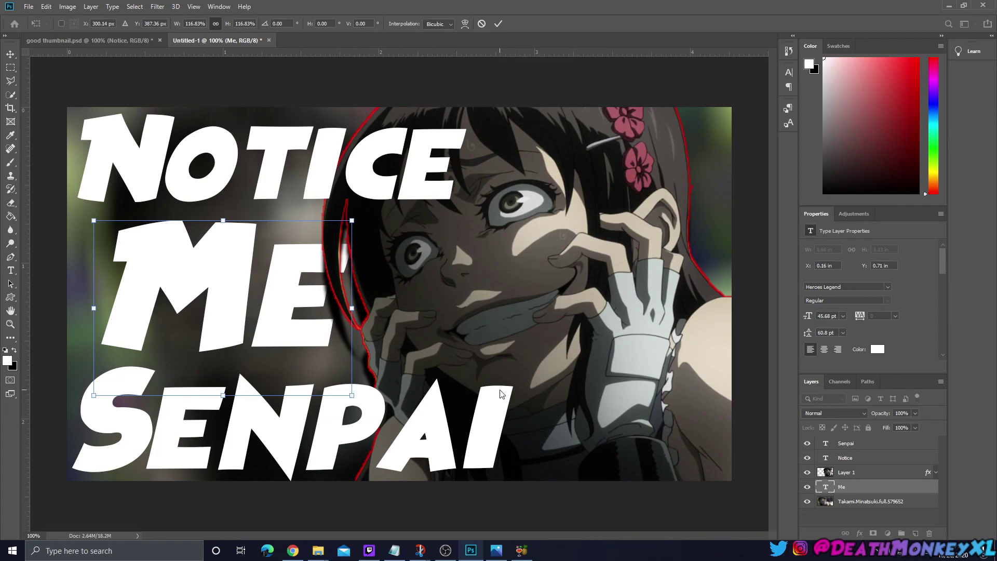
click(11, 53)
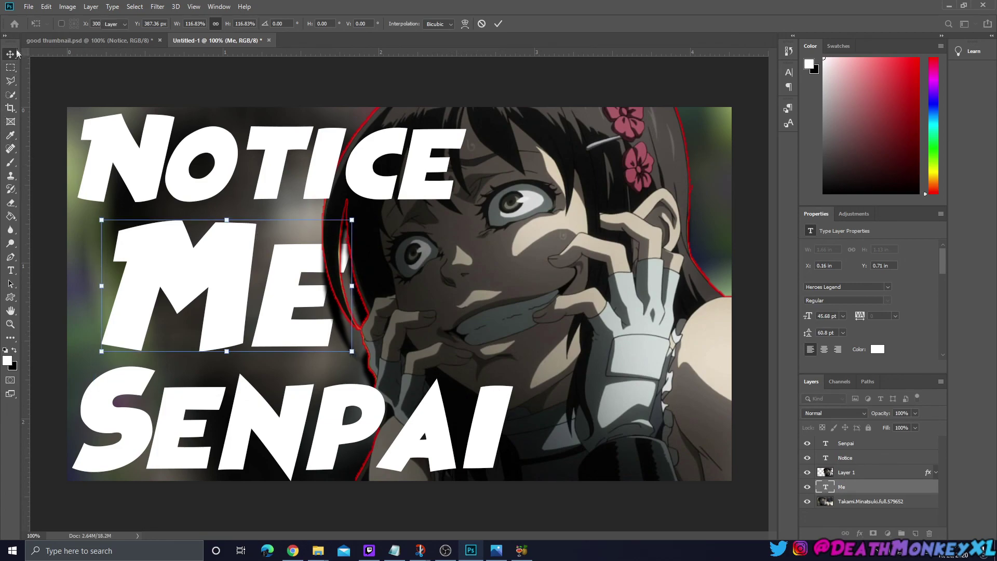
Step: Apply the saved light blue layer style with black stroke and drop shadow to the "Notice" text
click(873, 457)
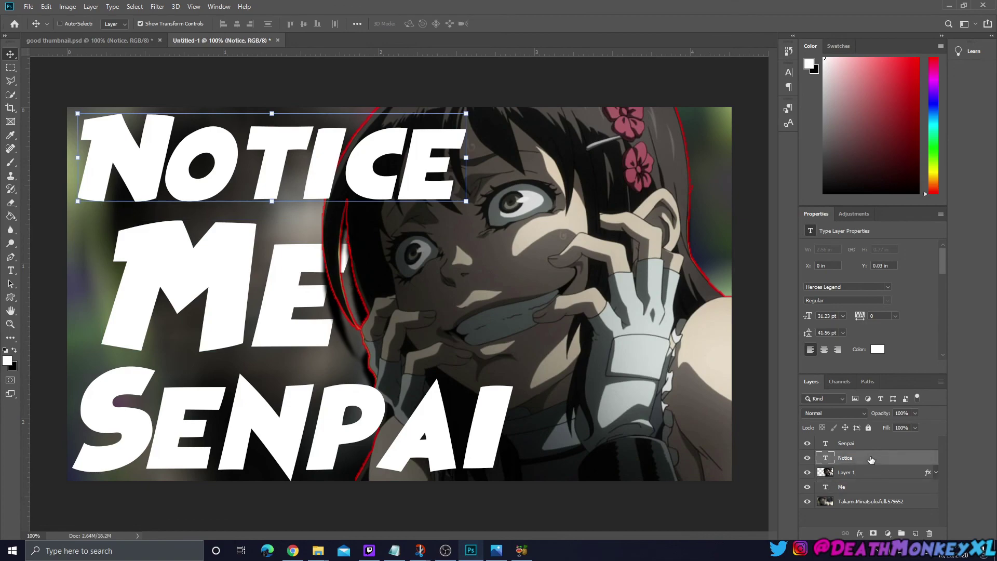
right_click(873, 457)
key(Escape)
double_click(894, 457)
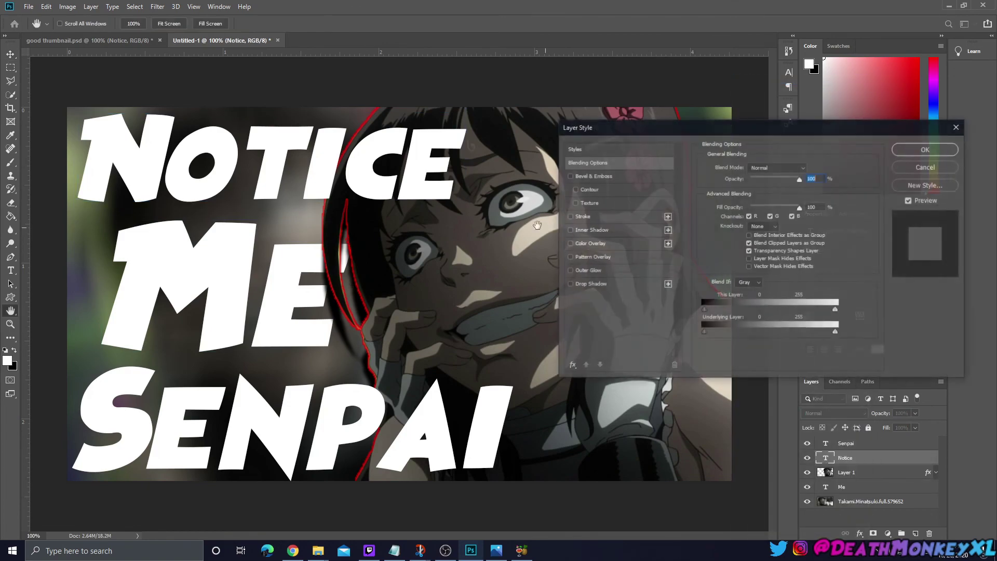
click(589, 151)
click(771, 209)
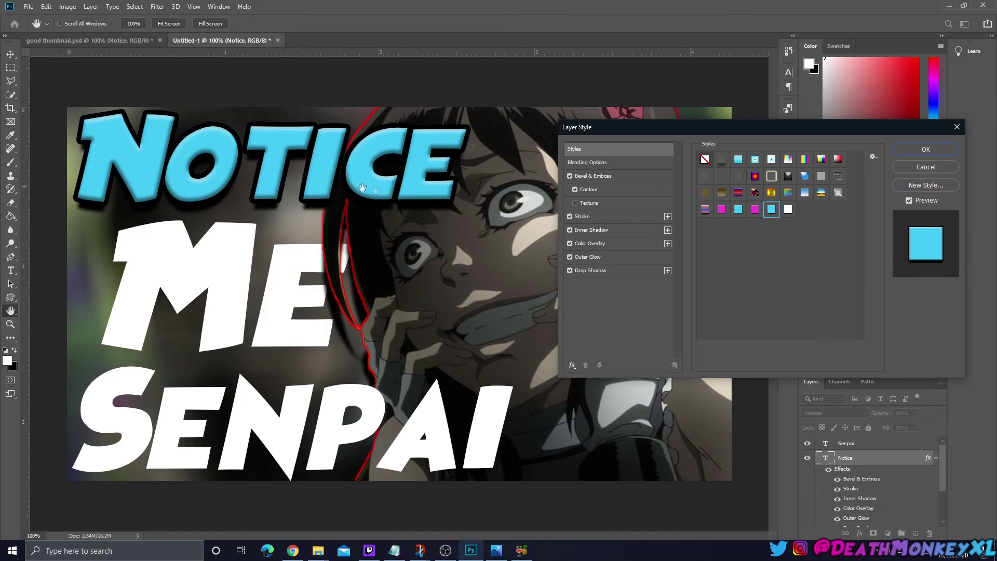
drag(741, 214, 751, 243)
click(926, 149)
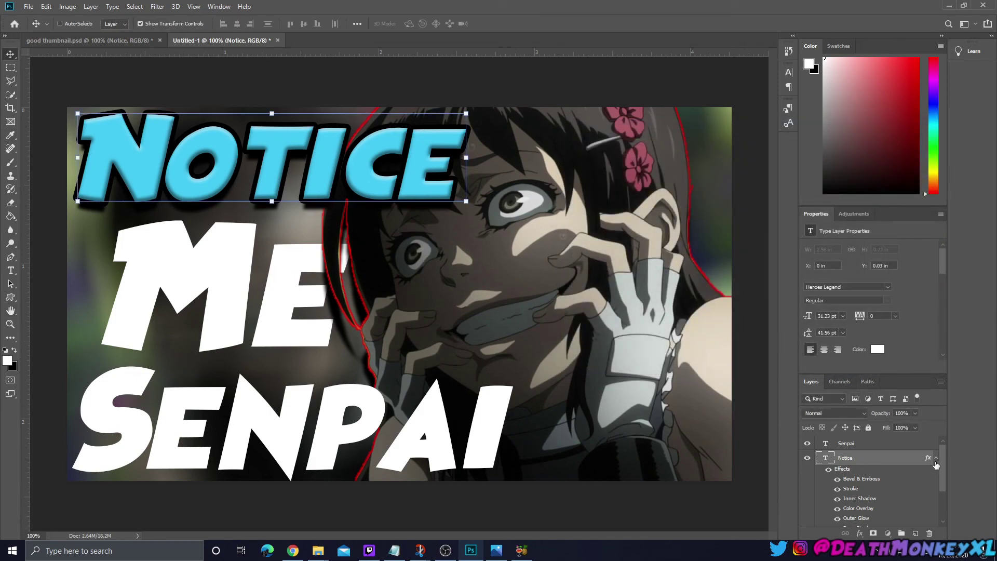
click(935, 458)
Step: Apply the same saved light blue layer style to the "Senpai" text
right_click(857, 447)
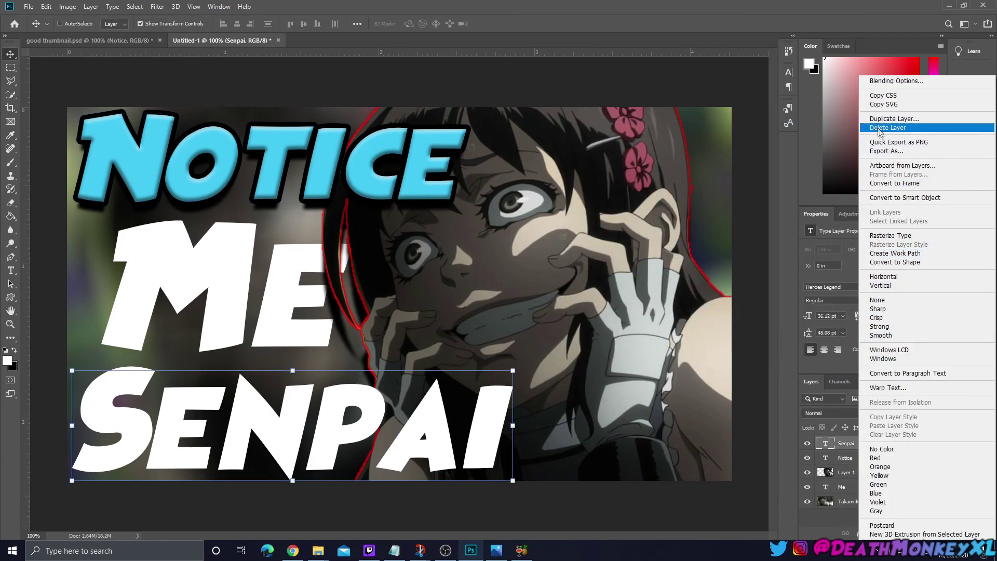
click(890, 79)
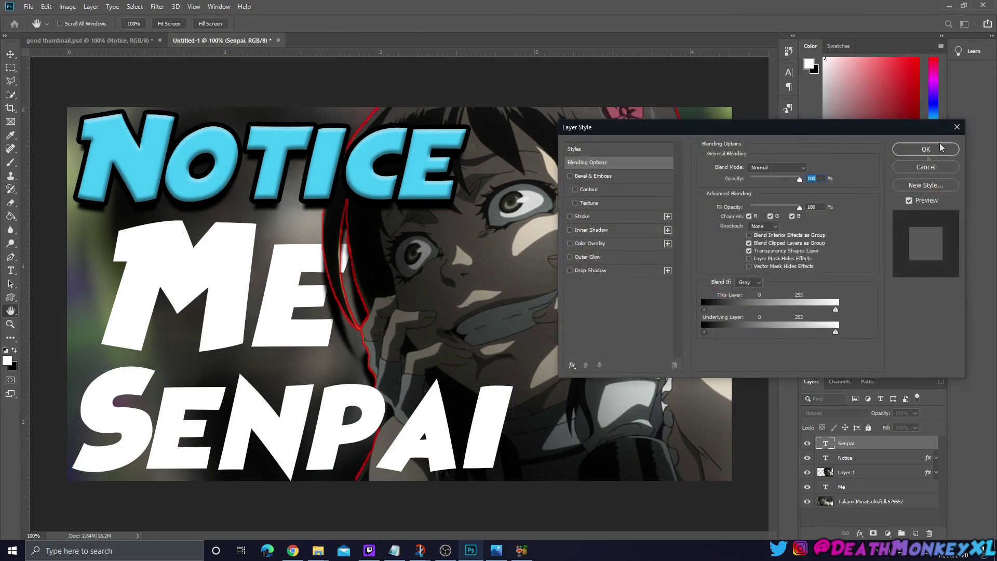
click(575, 149)
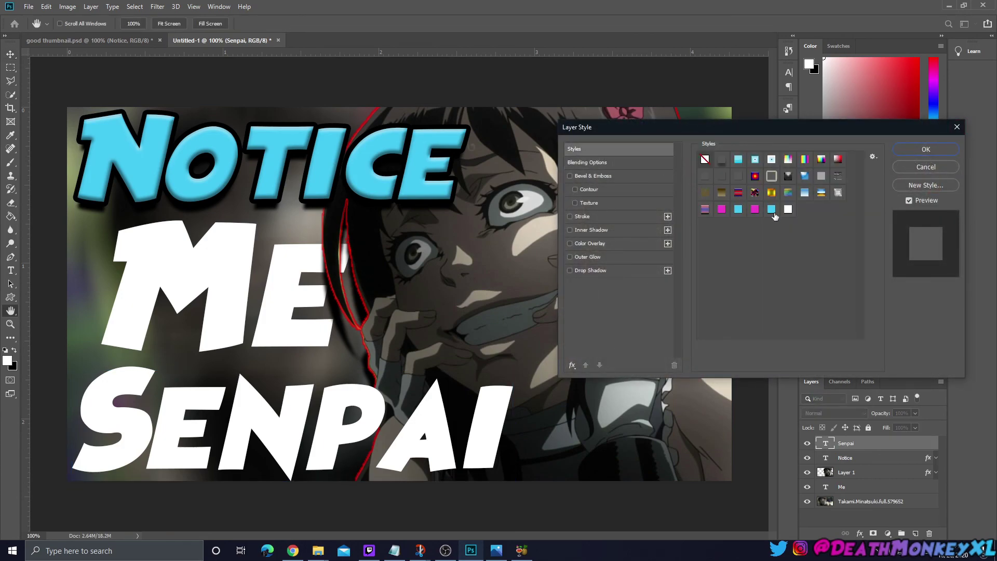
click(772, 209)
click(932, 153)
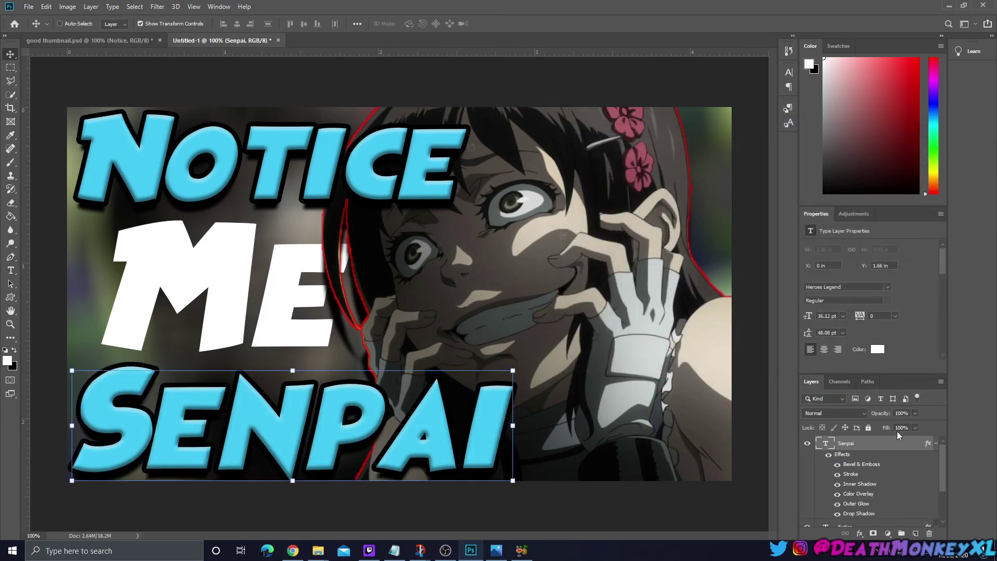
Step: Copy the layer style of the "Senpai" text and paste it onto the "Me" text layer
right_click(865, 445)
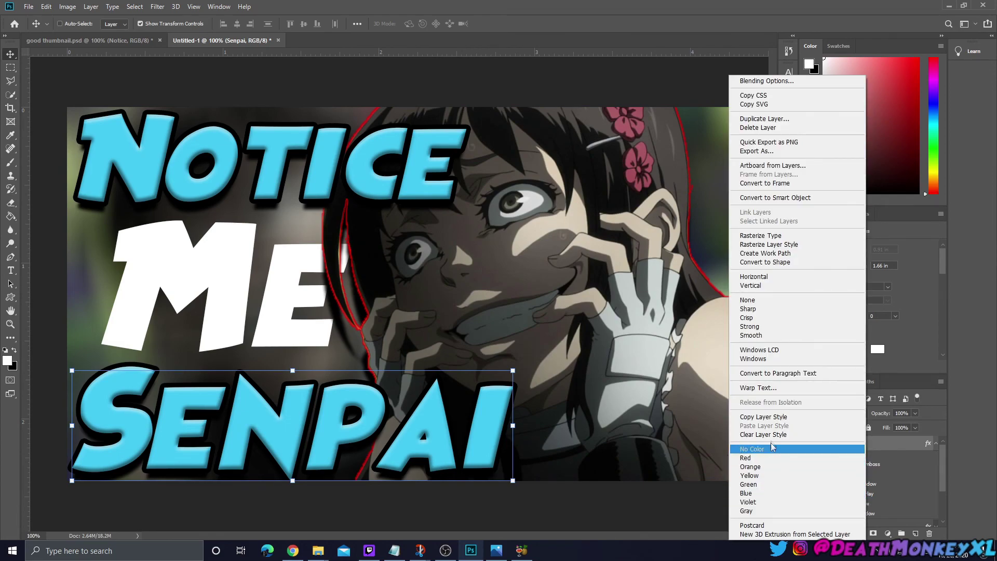
click(774, 417)
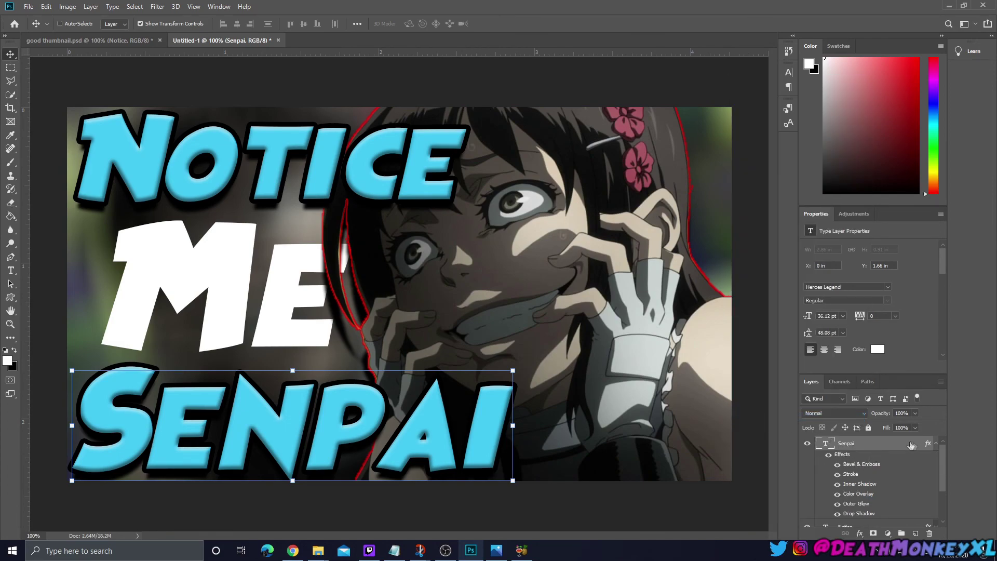
click(936, 446)
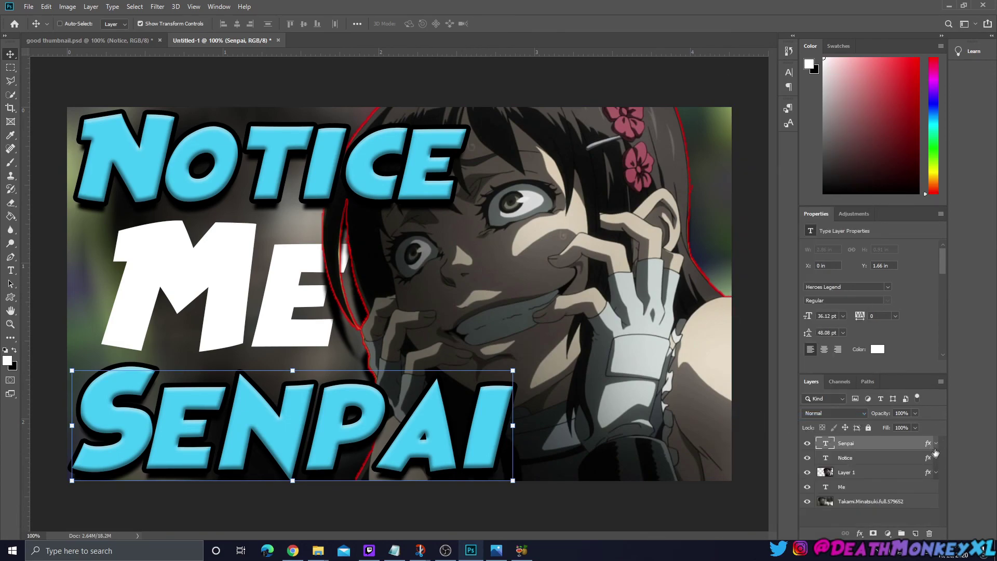
right_click(847, 486)
click(878, 369)
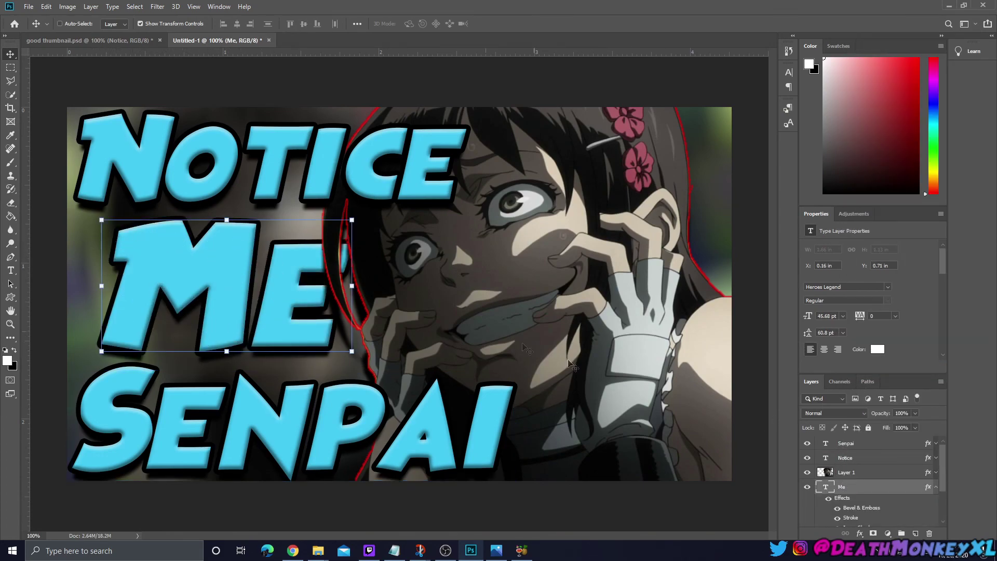
Step: Apply the saved magenta layer style preset to the "Me" text layer
double_click(863, 490)
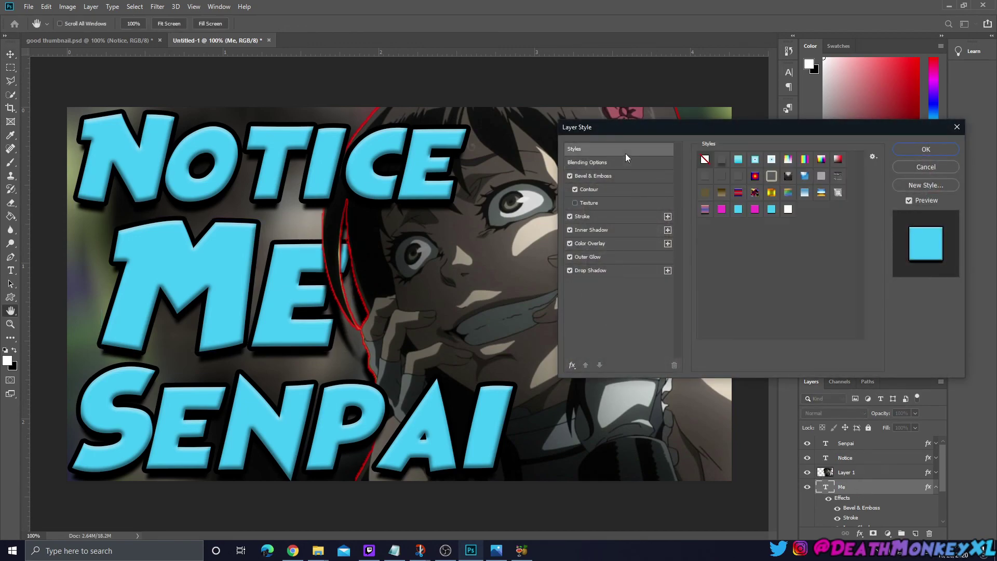
click(755, 209)
click(927, 150)
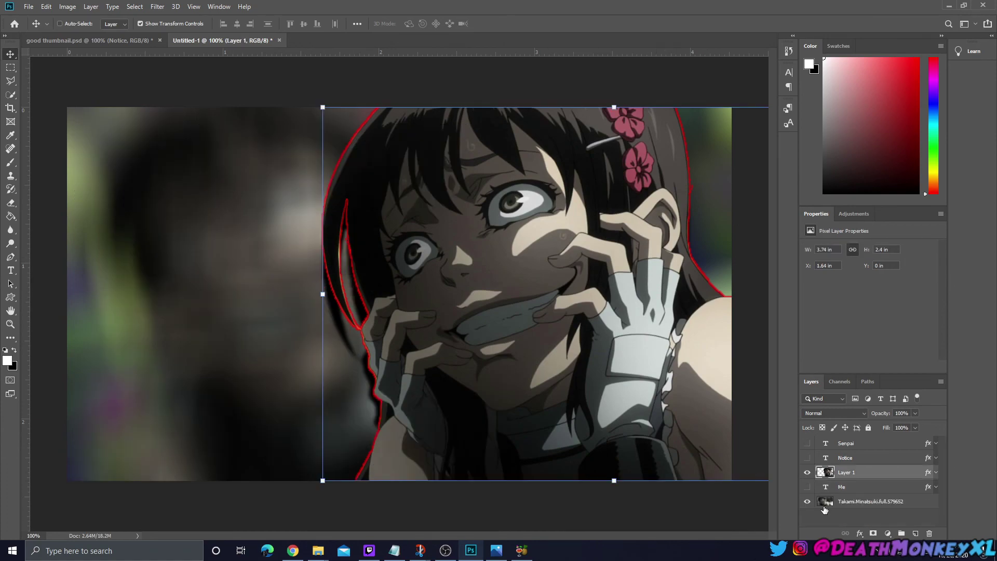
Step: Hide the blurred background layer and place the original Takami.Minatsuki.full.579652 image on the canvas, directly beneath the girl cutout layer
click(807, 503)
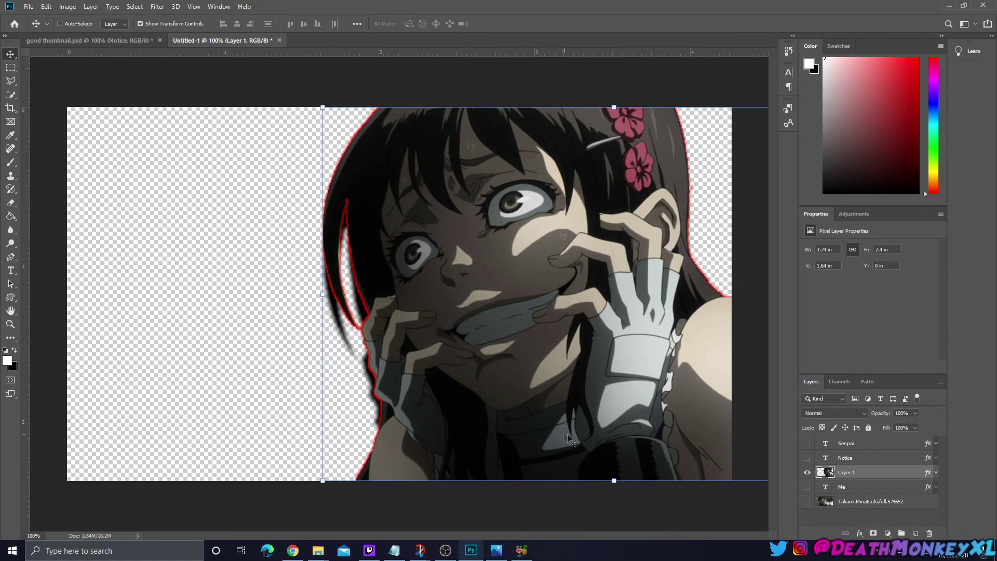
drag(407, 318, 245, 283)
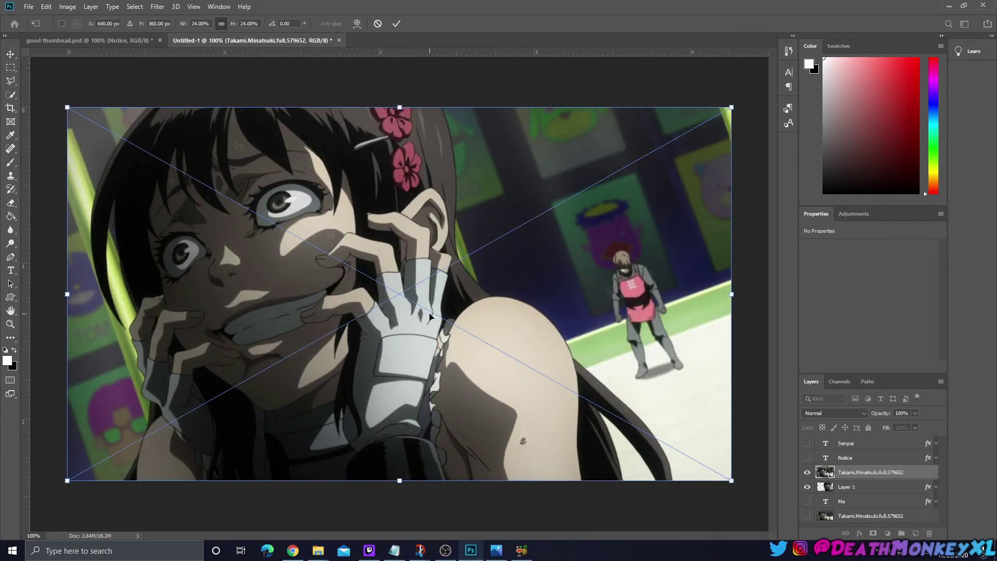
key(Return)
drag(849, 472, 831, 496)
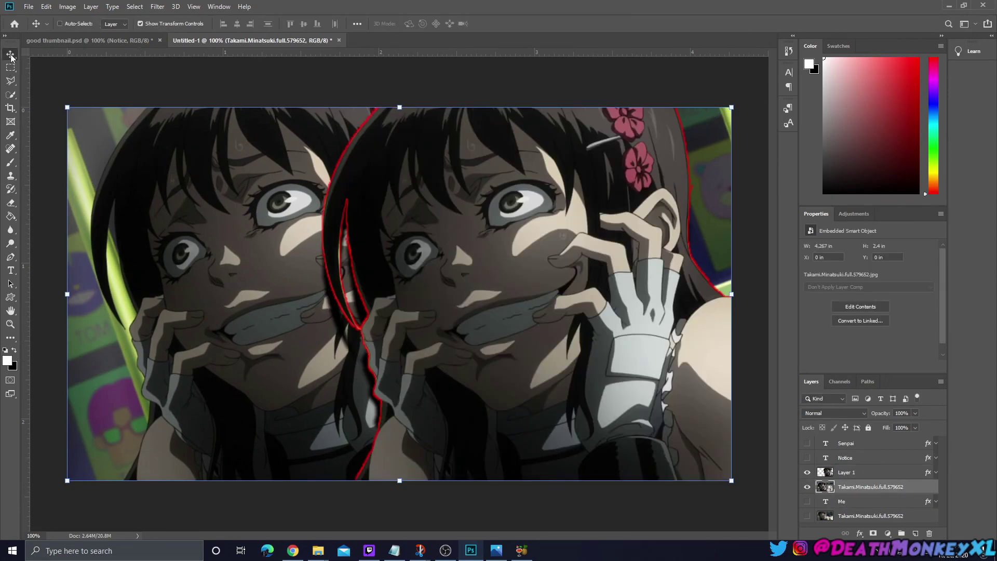
mouse_move(470, 229)
mouse_down()
mouse_move(410, 227)
mouse_move(474, 232)
mouse_up()
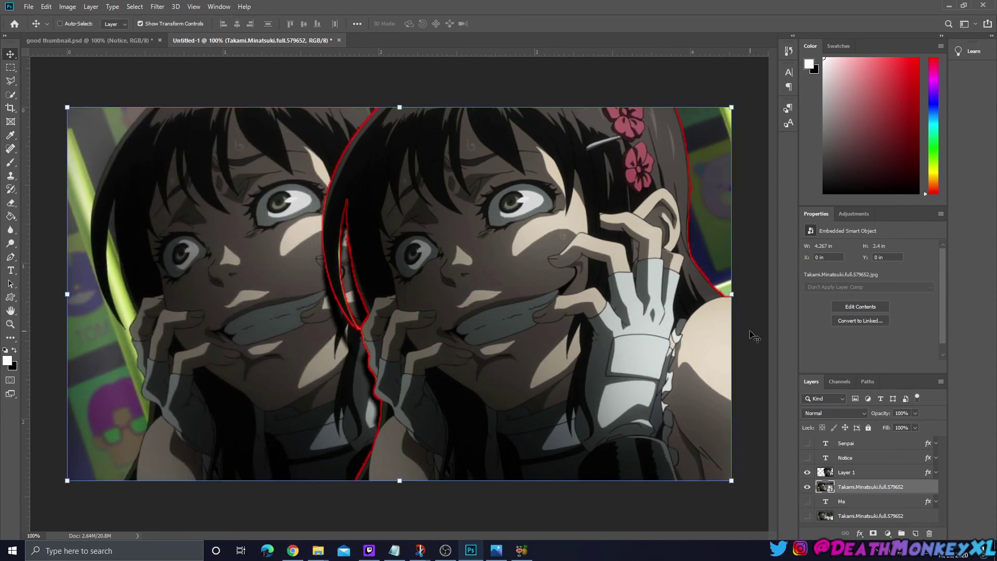
Step: Move the girl cutout over the matching girl in the placed image and turn off the cutout's layer effects
click(853, 474)
drag(591, 365, 315, 359)
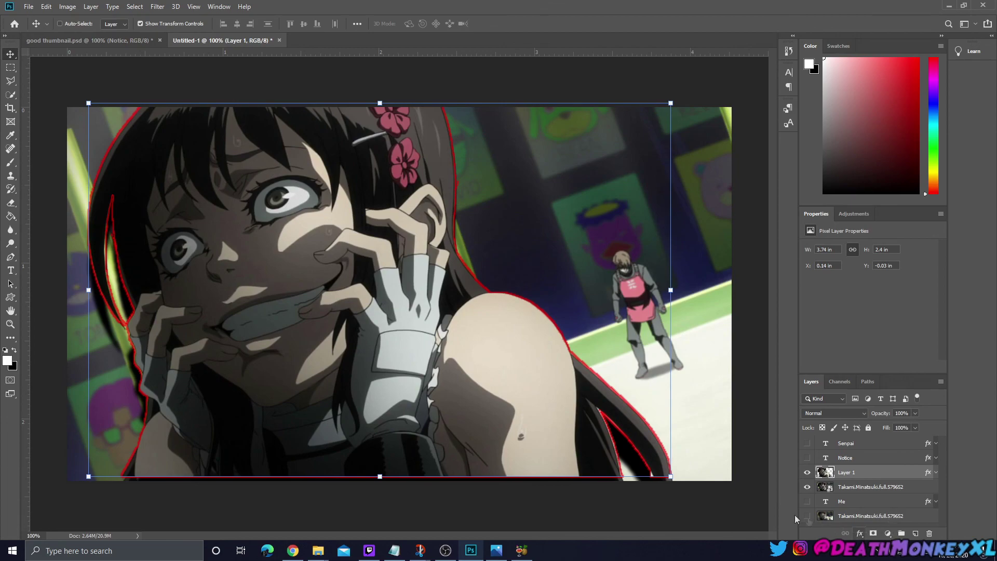
click(935, 473)
click(838, 493)
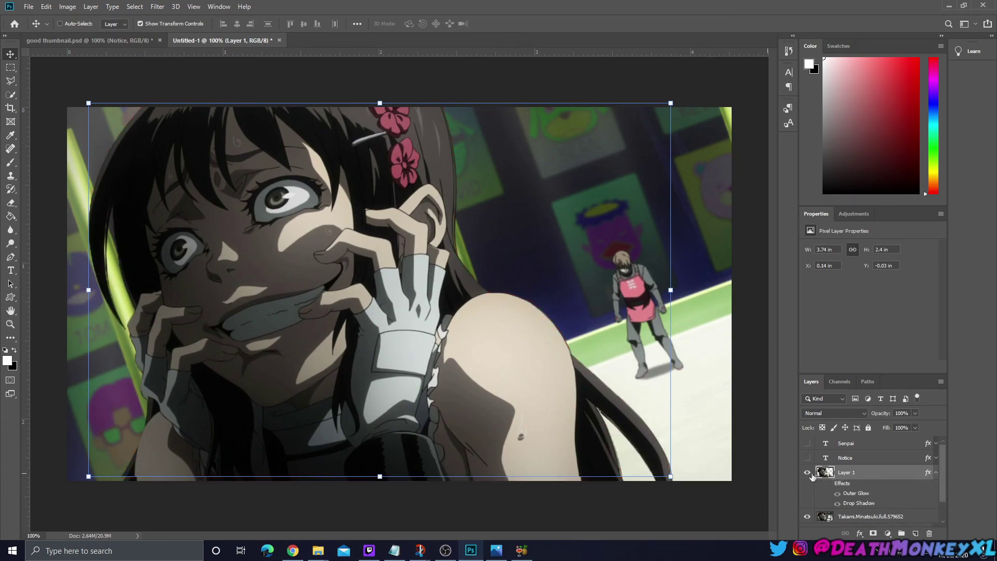
Step: Apply a Box Blur with a 16-pixel radius to the newly placed image layer
scroll(945, 494, down, 1)
scroll(943, 499, down, 1)
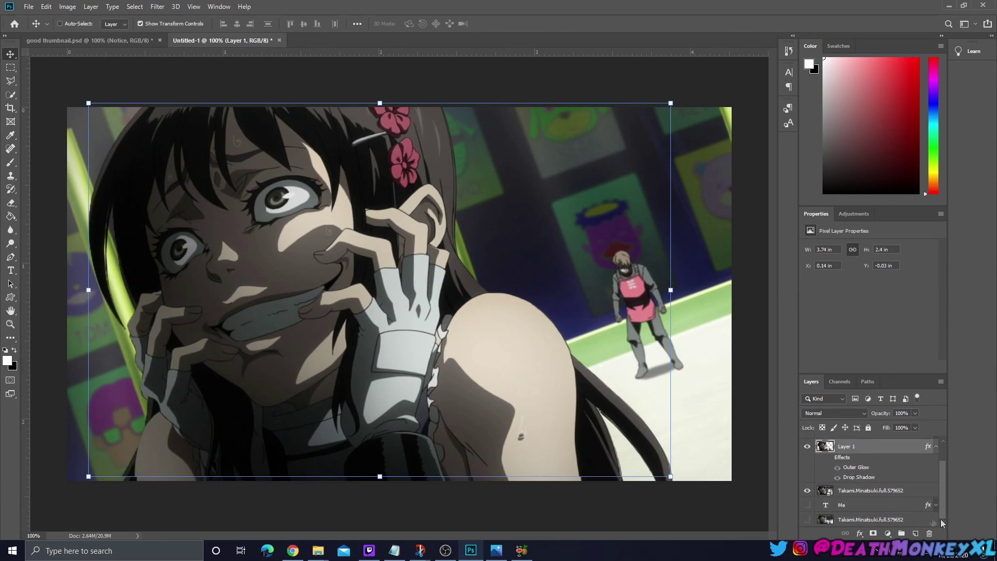
click(868, 521)
click(862, 497)
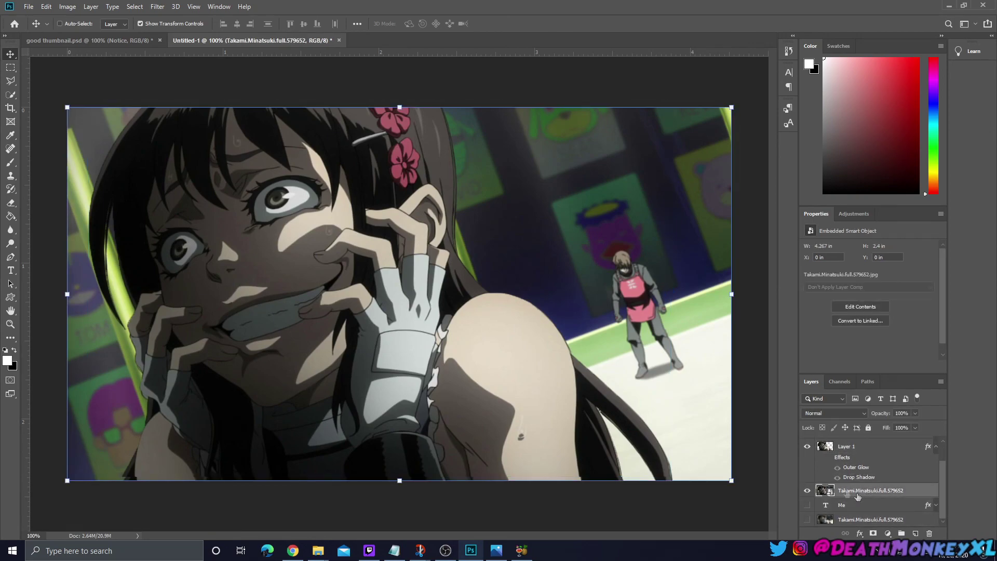
click(153, 7)
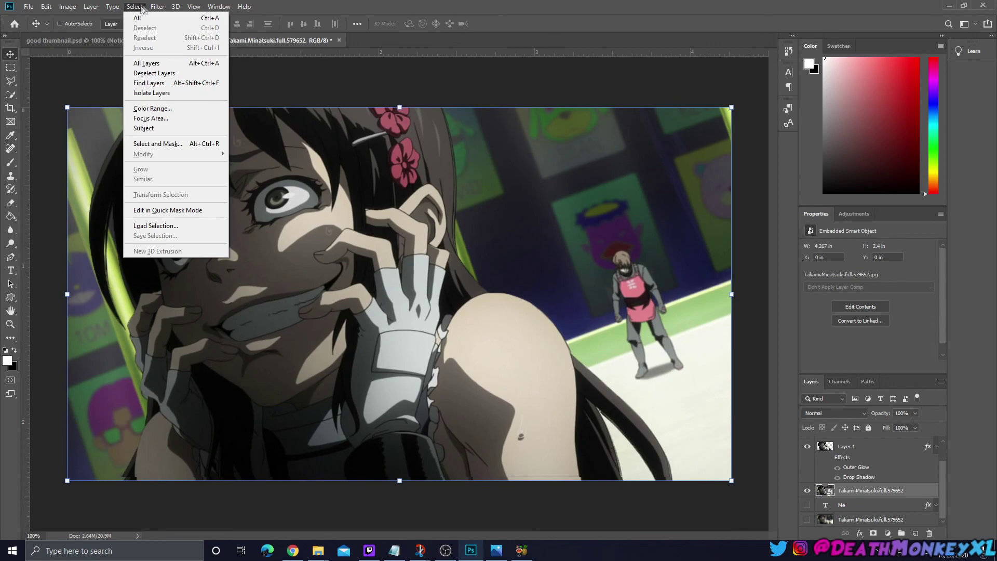
click(302, 154)
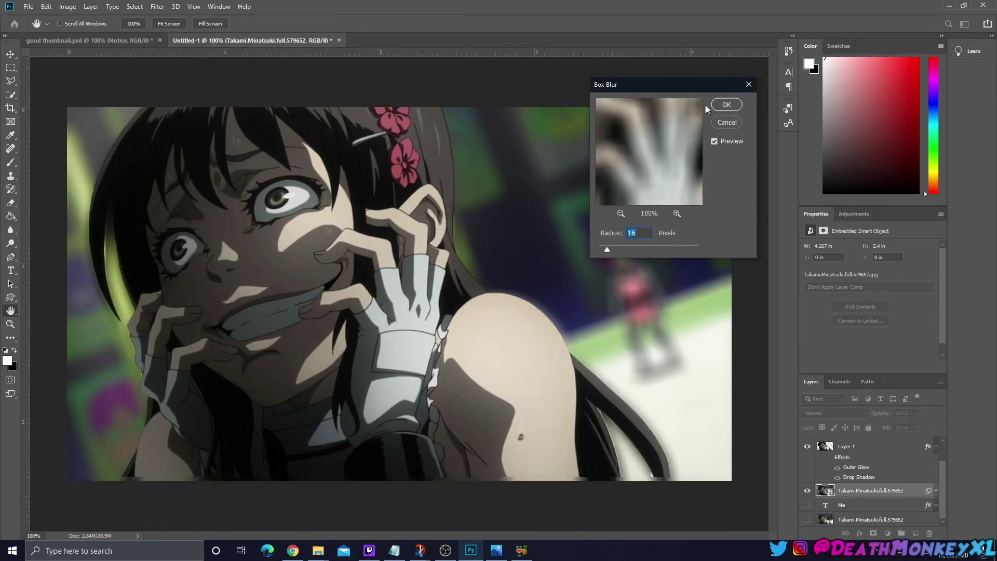
click(726, 105)
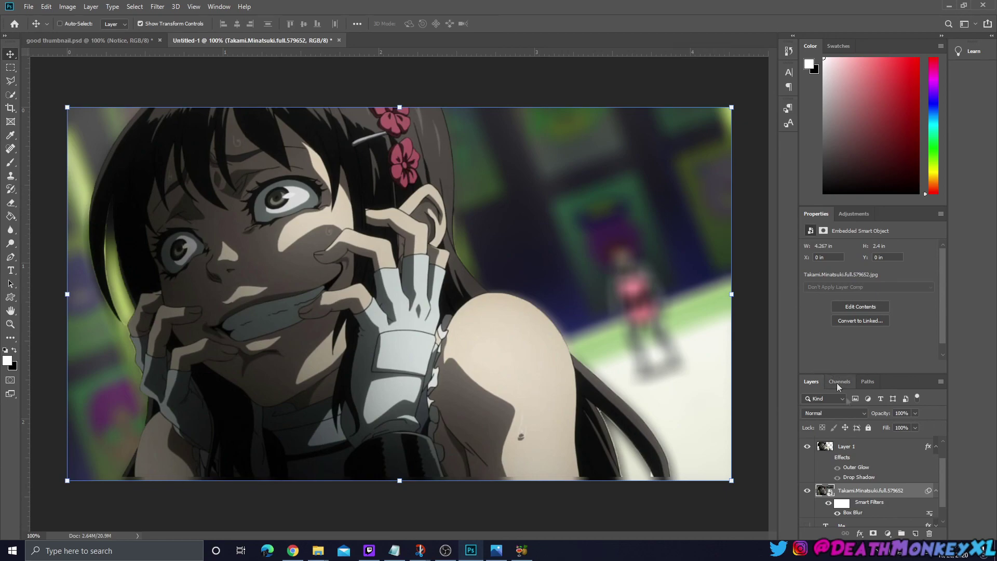
Step: Show the "Notice" and "Senpai" text layers again and hide the girl cutout layer
scroll(817, 464, up, 2)
click(807, 457)
click(807, 443)
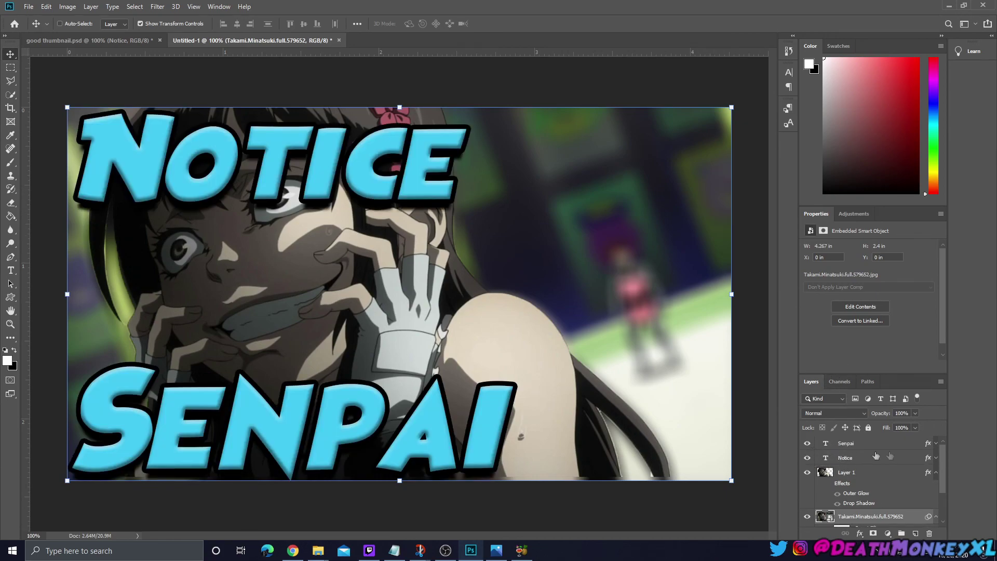
scroll(940, 461, down, 2)
scroll(940, 461, down, 1)
click(807, 505)
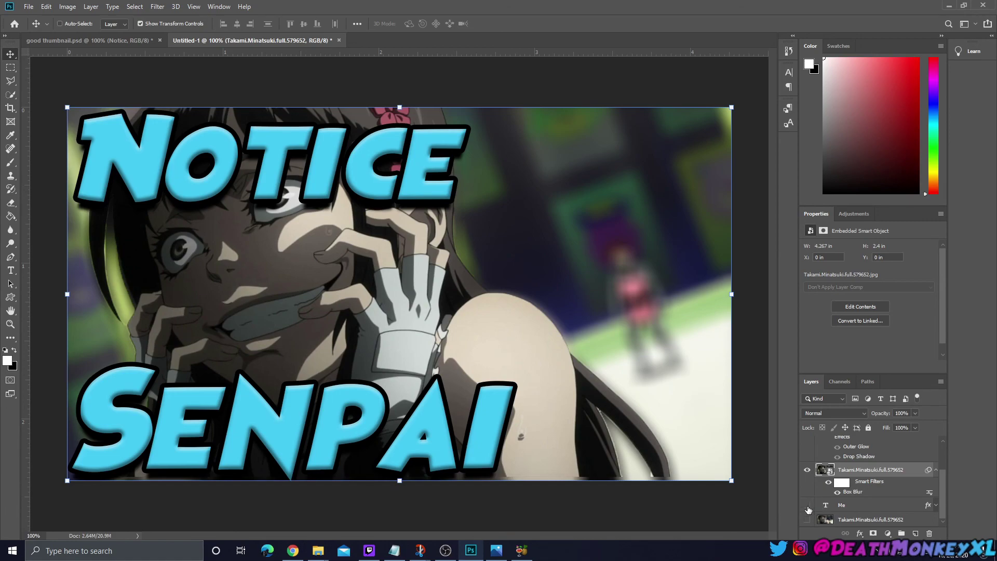
scroll(807, 474, up, 3)
click(807, 474)
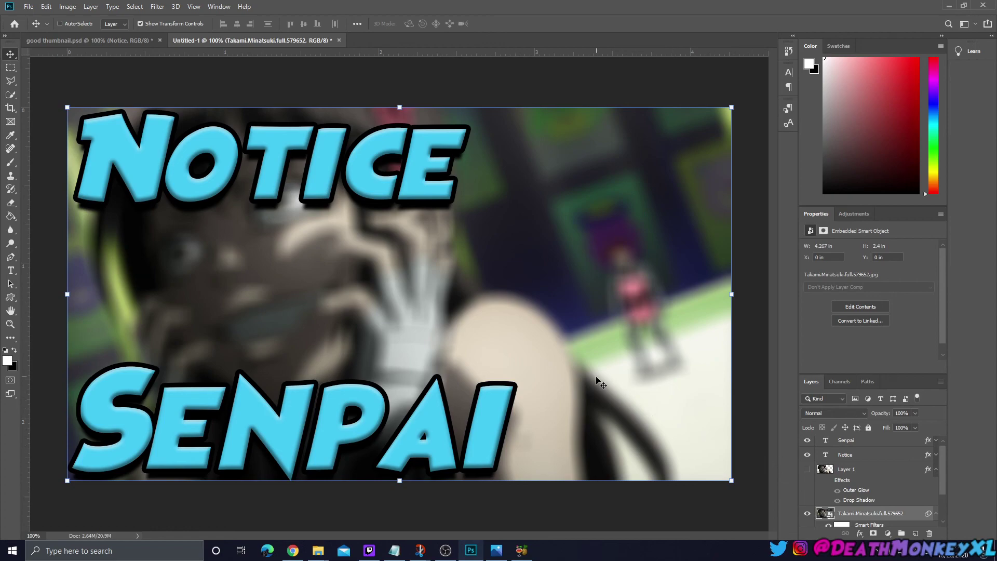
Step: Examine how readable the "Notice" and "Senpai" text is over the blurred image at very small thumbnail sizes
scroll(554, 349, down, 2)
scroll(554, 348, down, 10)
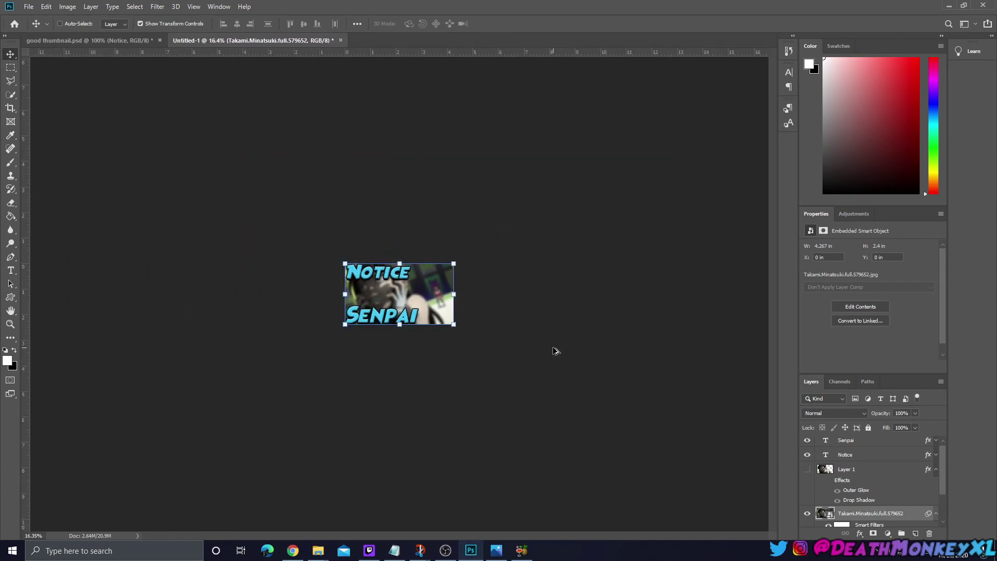
scroll(555, 358, up, 1)
scroll(532, 307, up, 5)
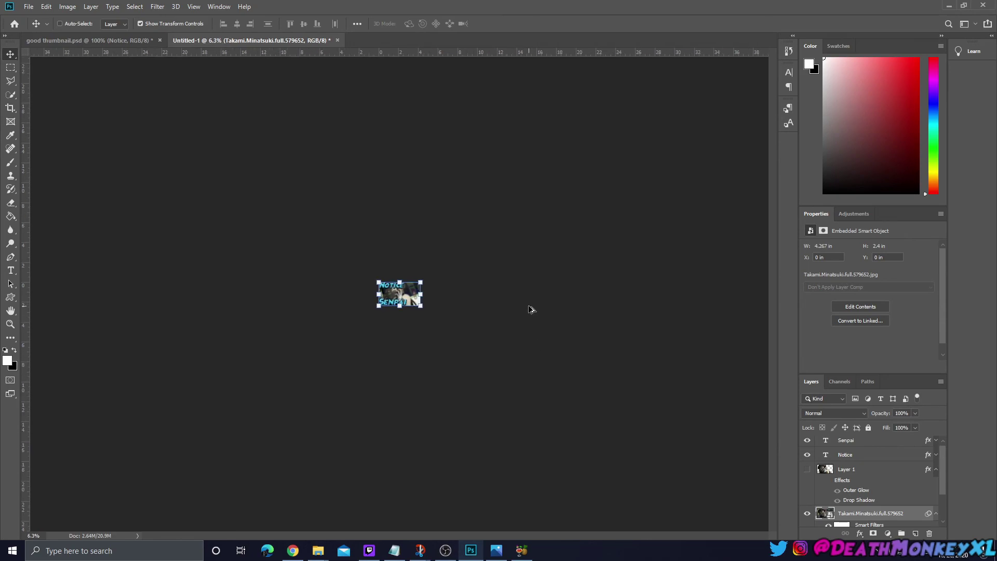
drag(460, 278, 464, 282)
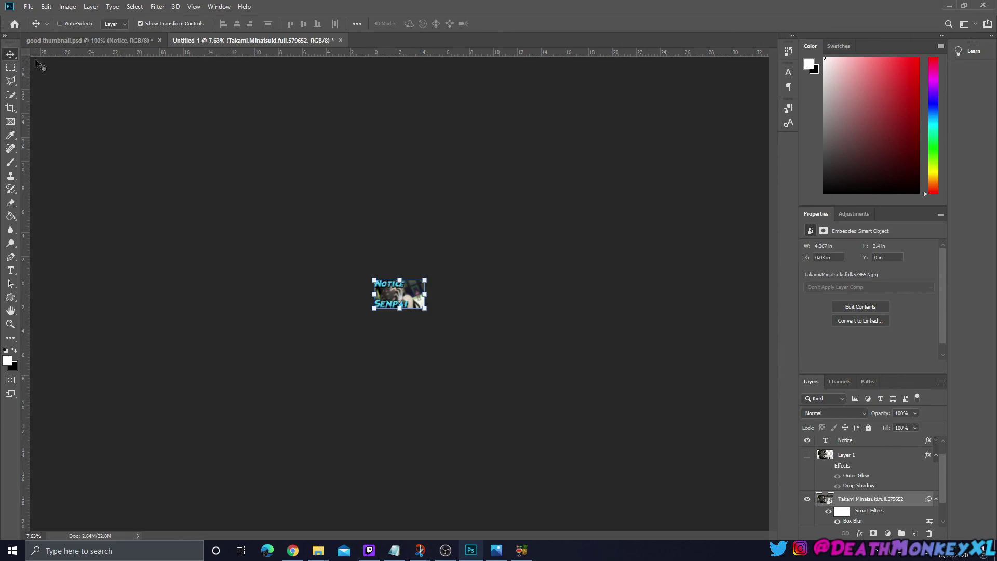
scroll(434, 219, down, 1)
scroll(435, 219, up, 3)
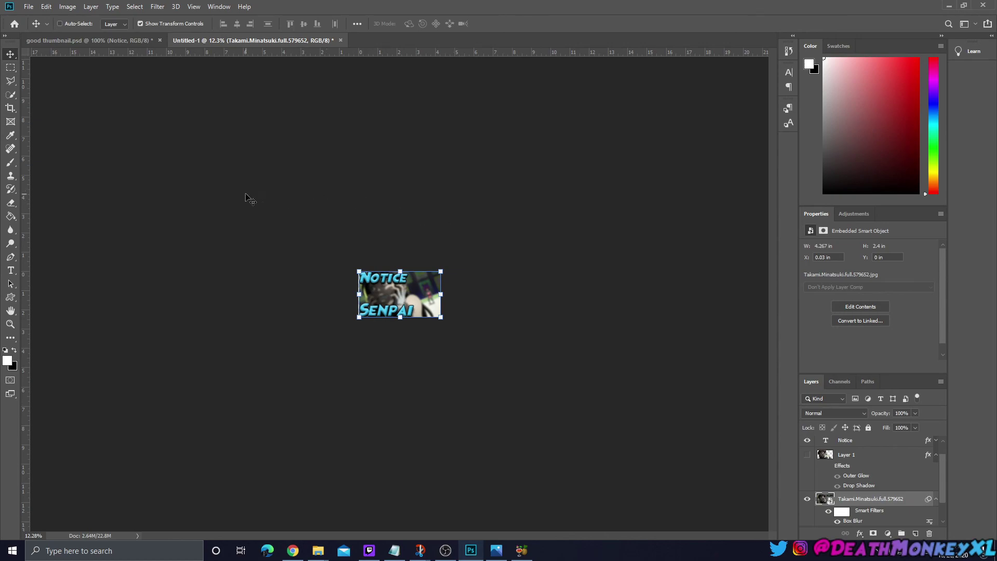
scroll(400, 193, up, 4)
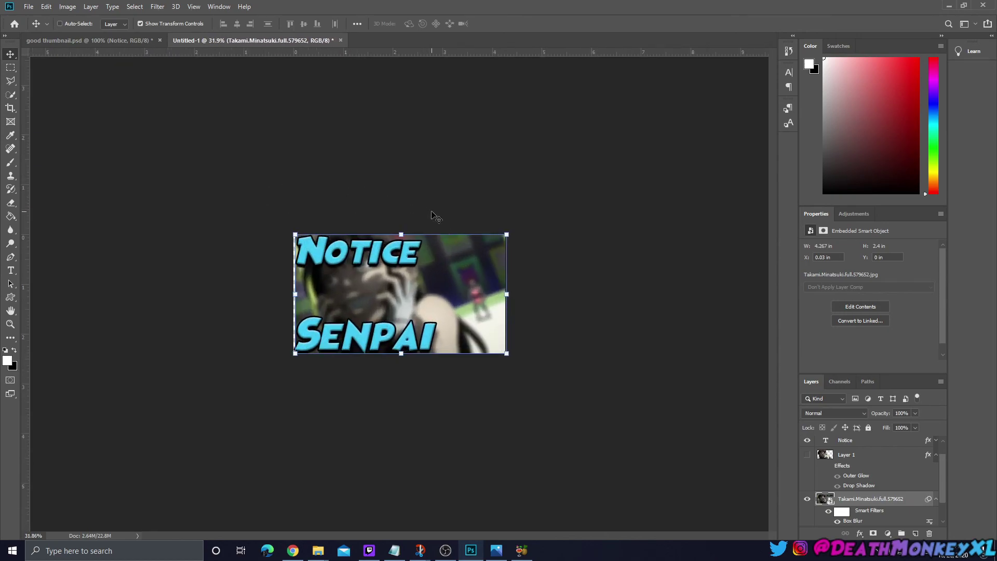